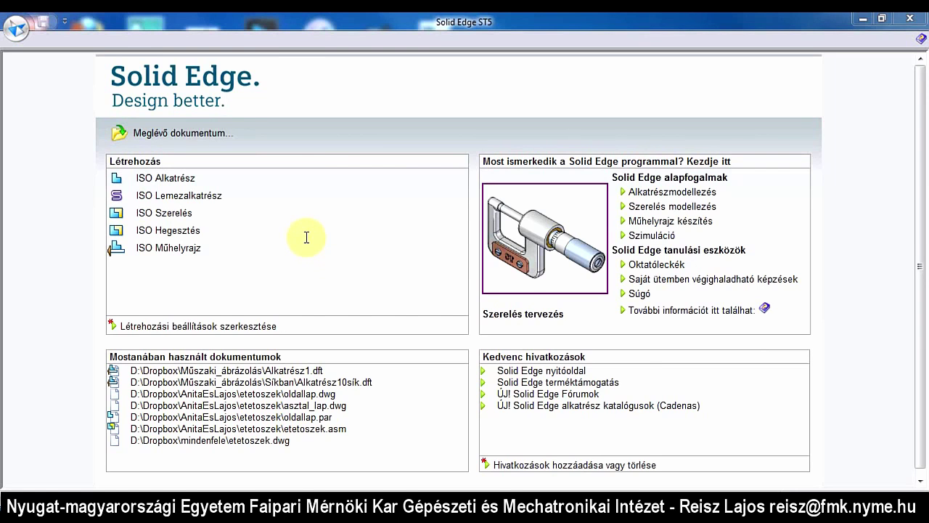
Step: Create a new ISO part (ISO Alkatrész) document from the start page
{"action": "left_click", "coordinate": [180, 180]}
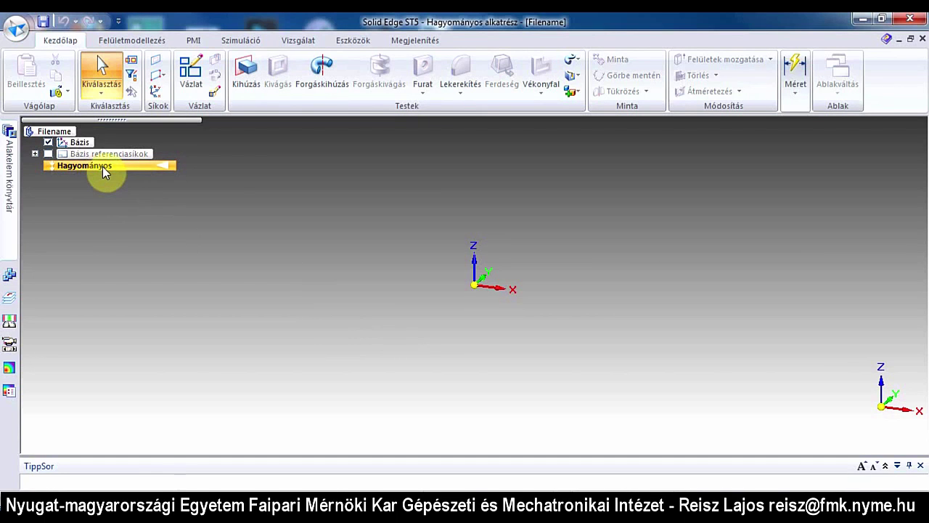
Step: Tick Bázis referenciasíkok in the feature tree to show the three base reference planes
{"action": "right_click", "coordinate": [102, 166]}
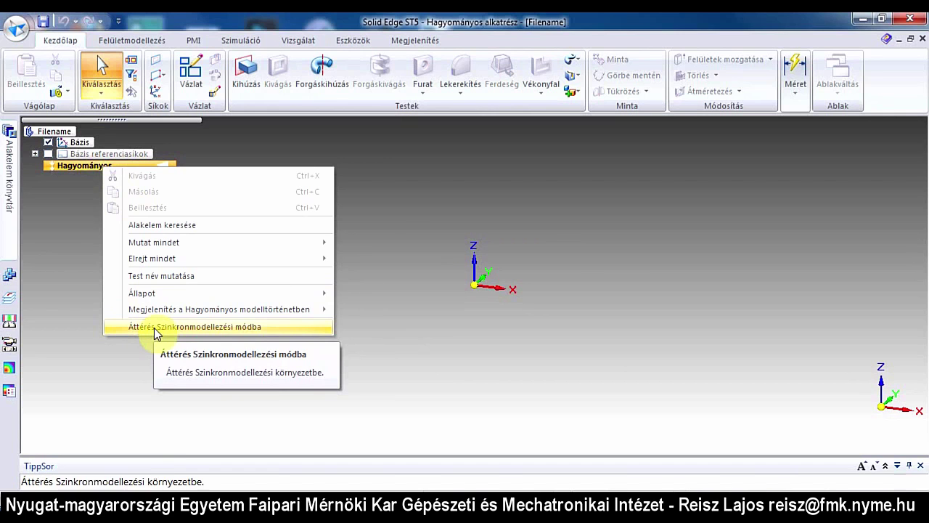
{"action": "left_click", "coordinate": [378, 258]}
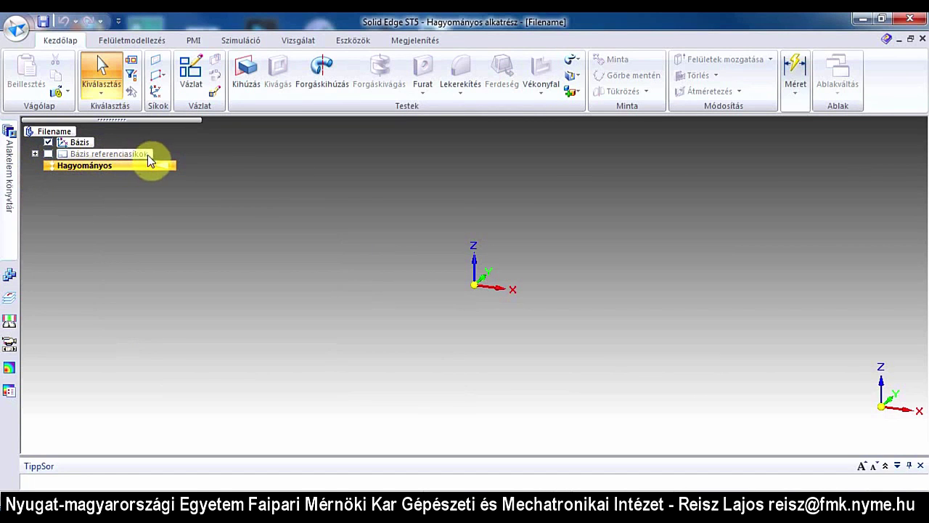
{"action": "left_click", "coordinate": [48, 154]}
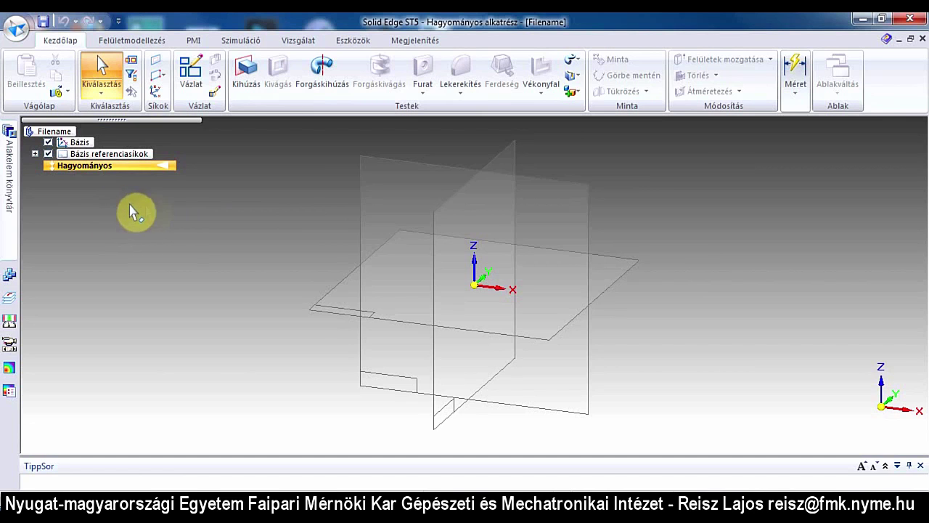
Step: Start an extrusion profiled by a 34 mm diameter circle at the origin on the Elöl (xz) plane
{"action": "left_click", "coordinate": [247, 89]}
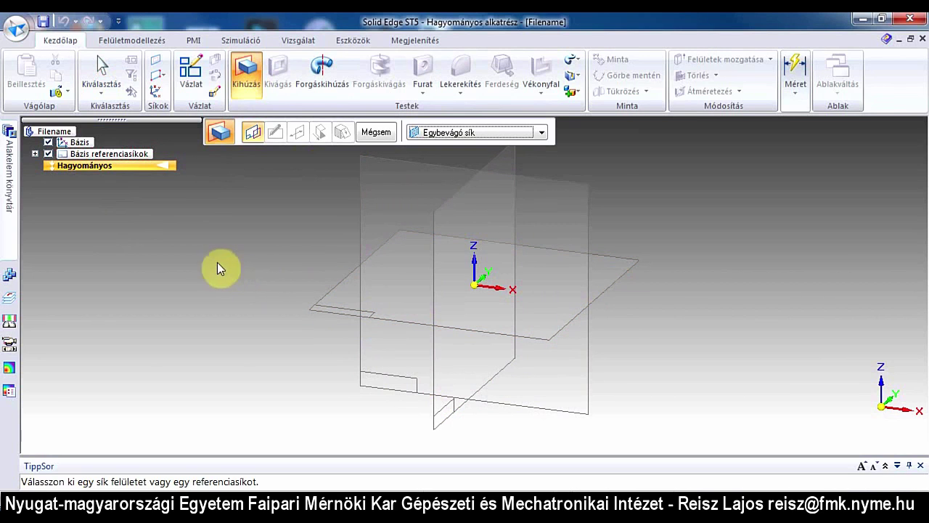
{"action": "left_click", "coordinate": [34, 154]}
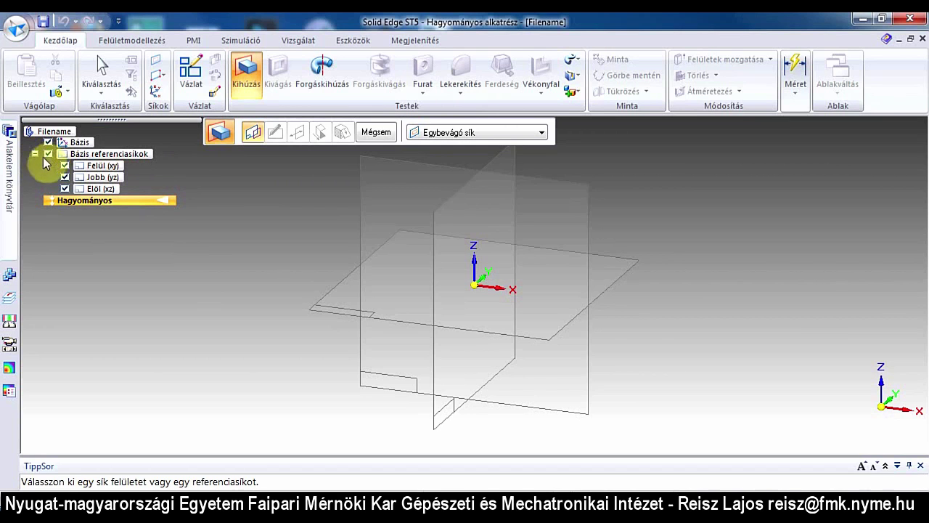
{"action": "left_click", "coordinate": [106, 191]}
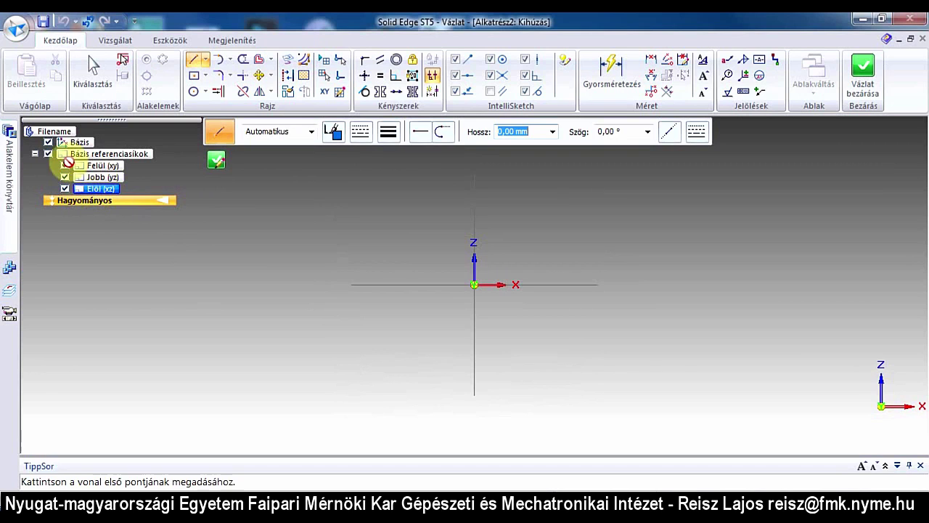
{"action": "left_click", "coordinate": [194, 92]}
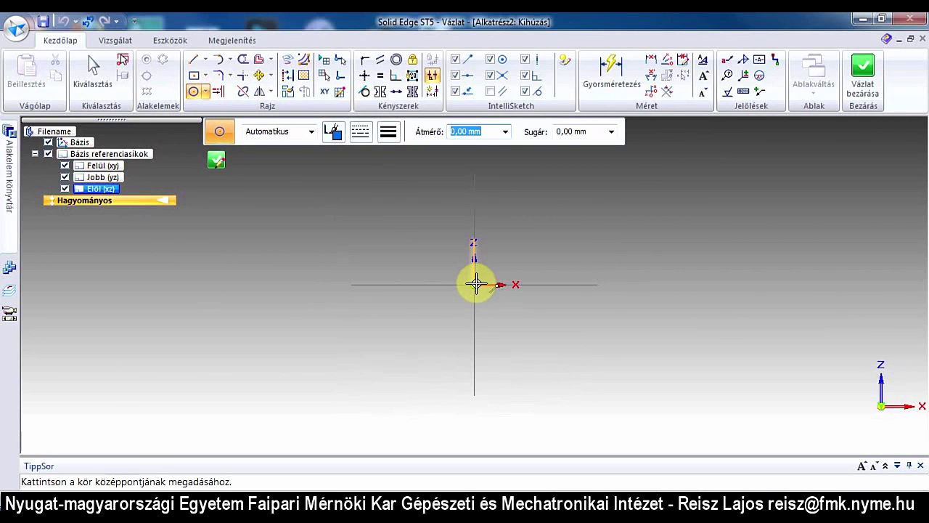
{"action": "left_click", "coordinate": [474, 284]}
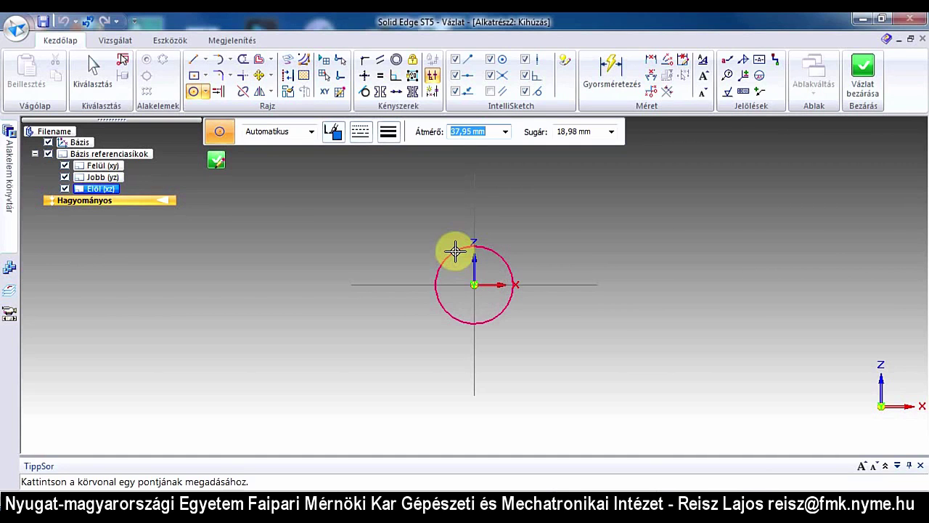
{"action": "type", "text": "34"}
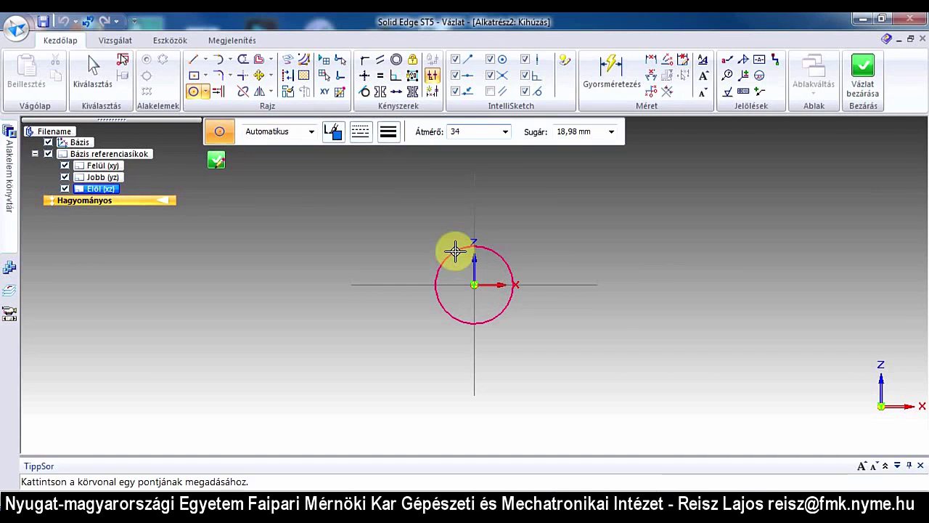
{"action": "key", "text": "Return"}
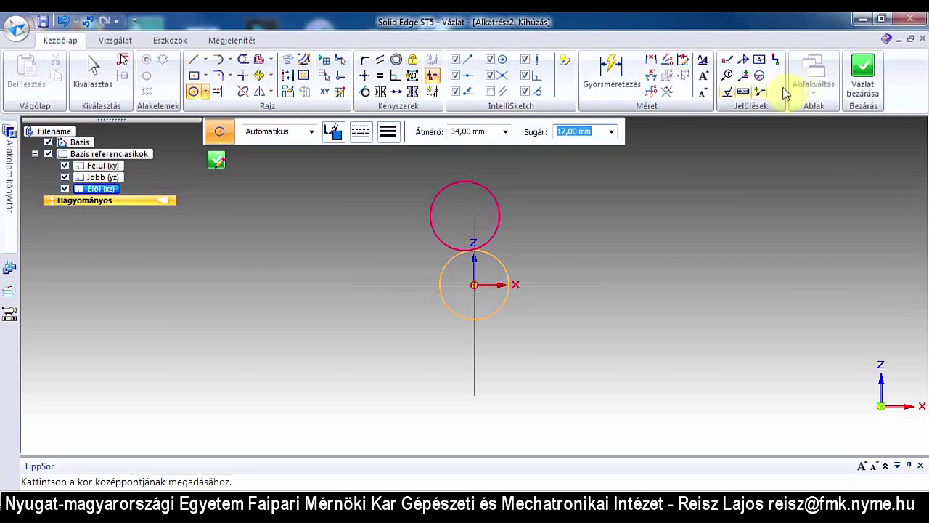
{"action": "left_click", "coordinate": [860, 83]}
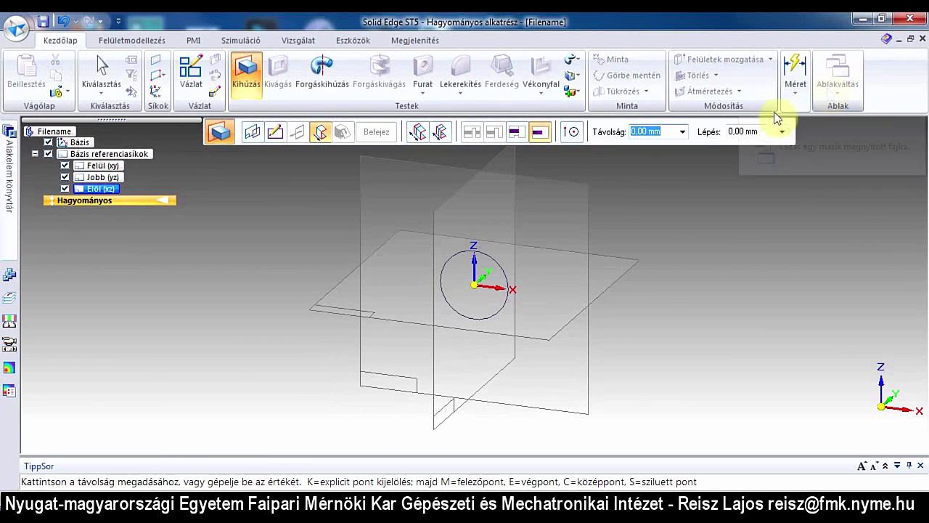
Step: Extrude the 34 mm circle 20 mm to create the first cylinder, Kihúzás 1
{"action": "type", "text": "2"}
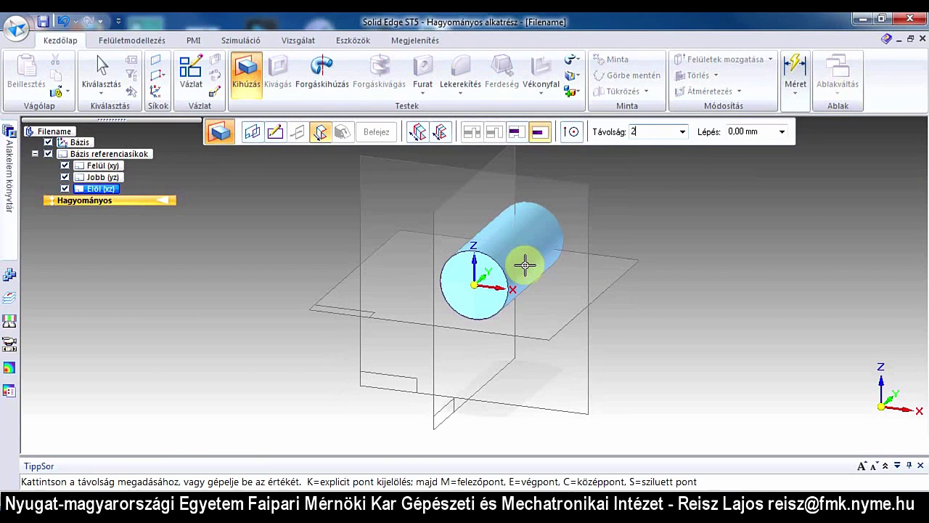
{"action": "type", "text": "0"}
{"action": "key", "text": "Return"}
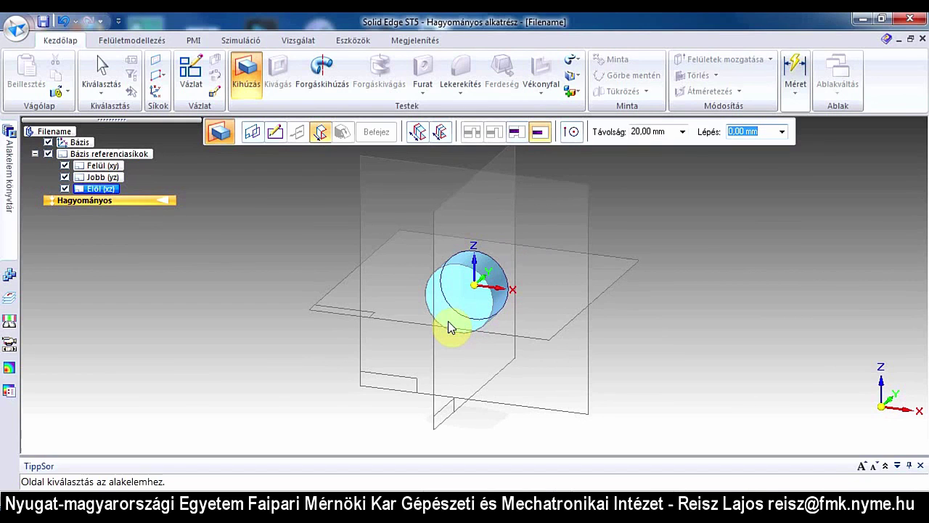
{"action": "left_click", "coordinate": [450, 327]}
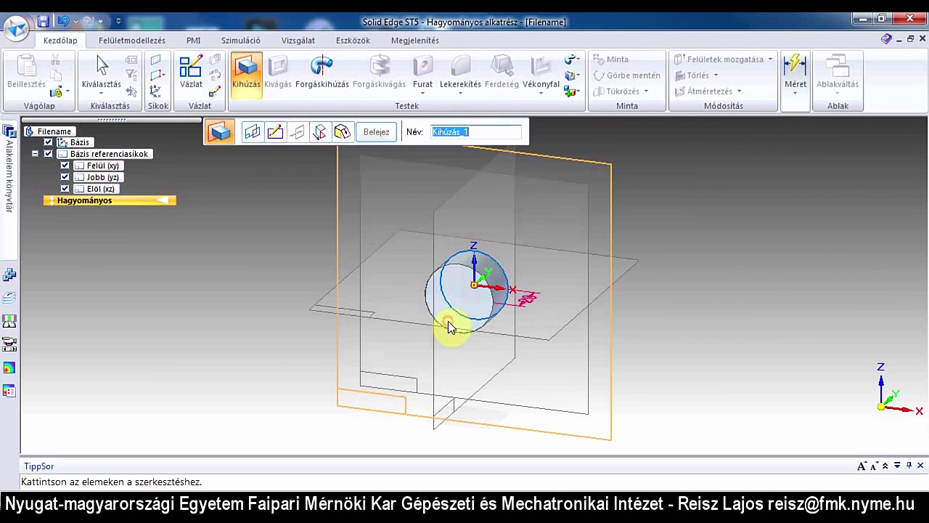
{"action": "left_click", "coordinate": [377, 133]}
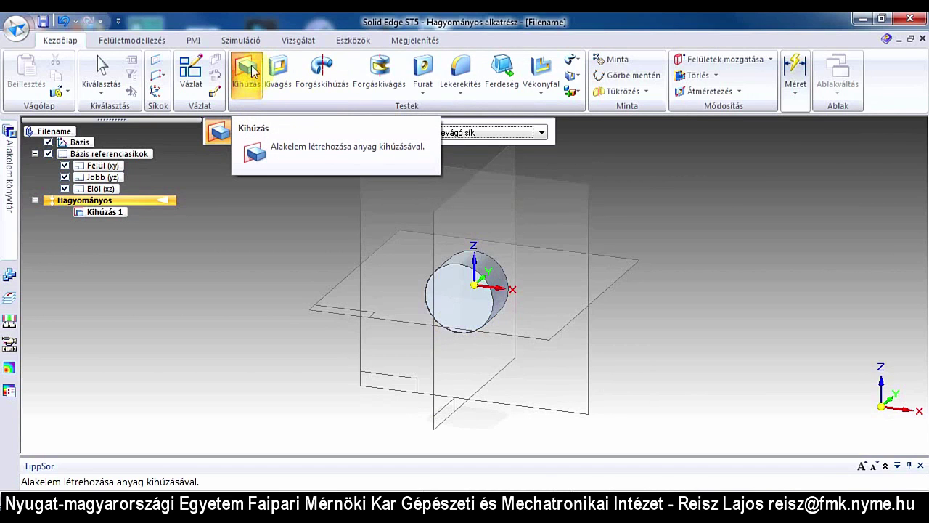
Step: Start another extrusion with a 24 mm diameter circle centred on the cylinder's end face
{"action": "left_click", "coordinate": [246, 87]}
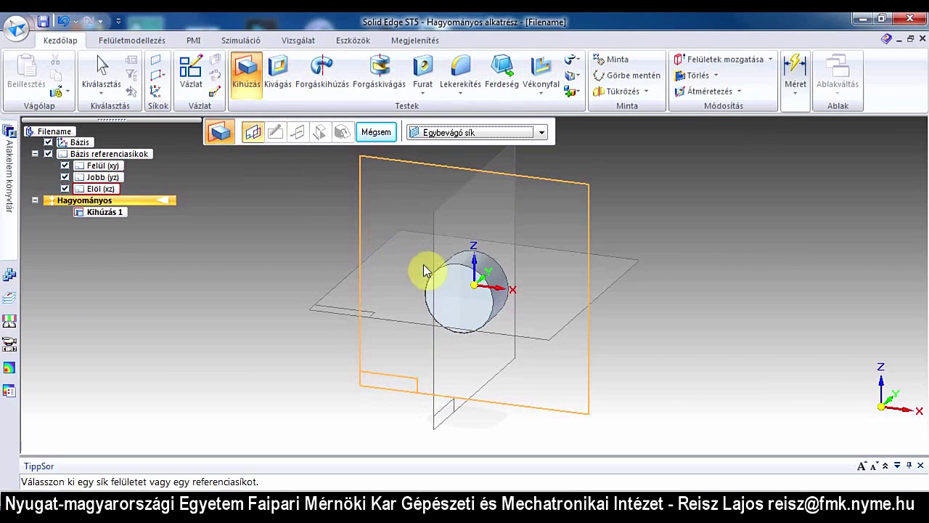
{"action": "left_click", "coordinate": [465, 289]}
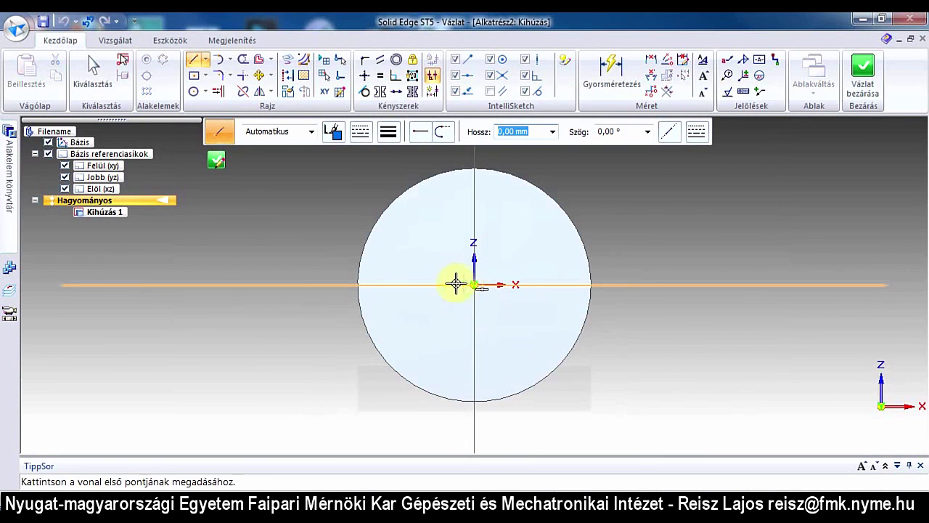
{"action": "left_click", "coordinate": [195, 93]}
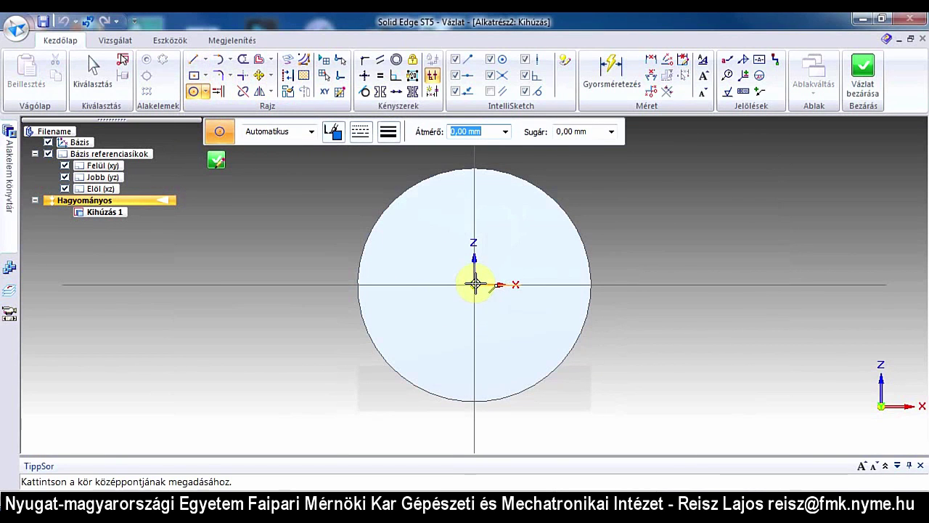
{"action": "left_click", "coordinate": [475, 283]}
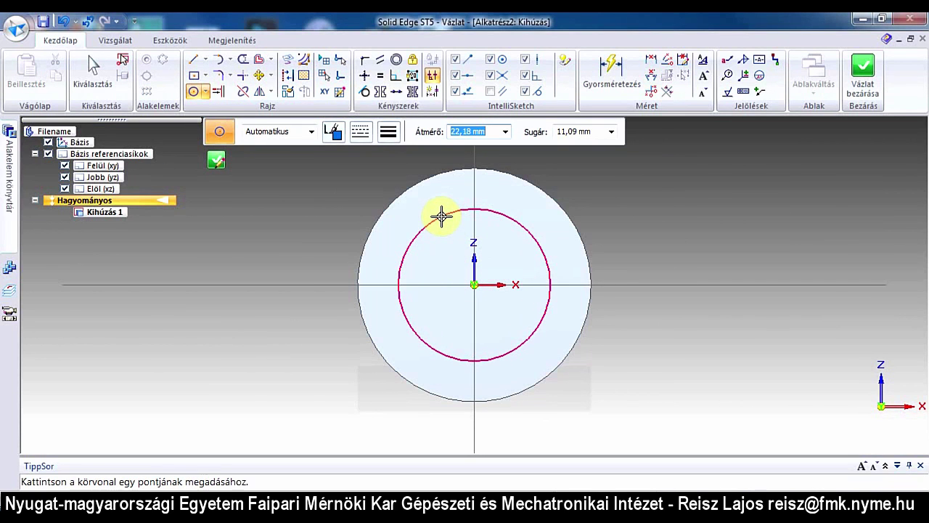
{"action": "type", "text": "24"}
{"action": "key", "text": "Tab"}
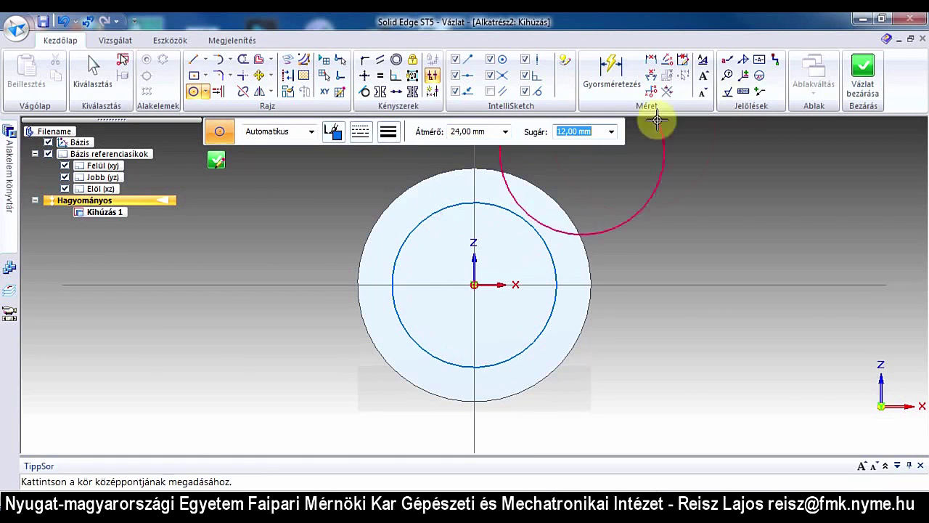
{"action": "left_click", "coordinate": [870, 85]}
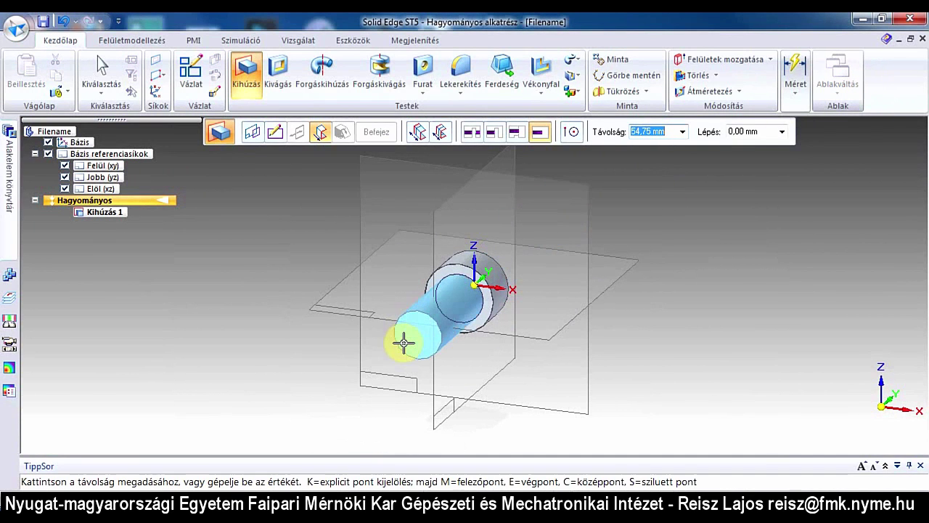
Step: Extrude the 24 mm circle 21 mm outward as Kihúzás 2
{"action": "type", "text": "21"}
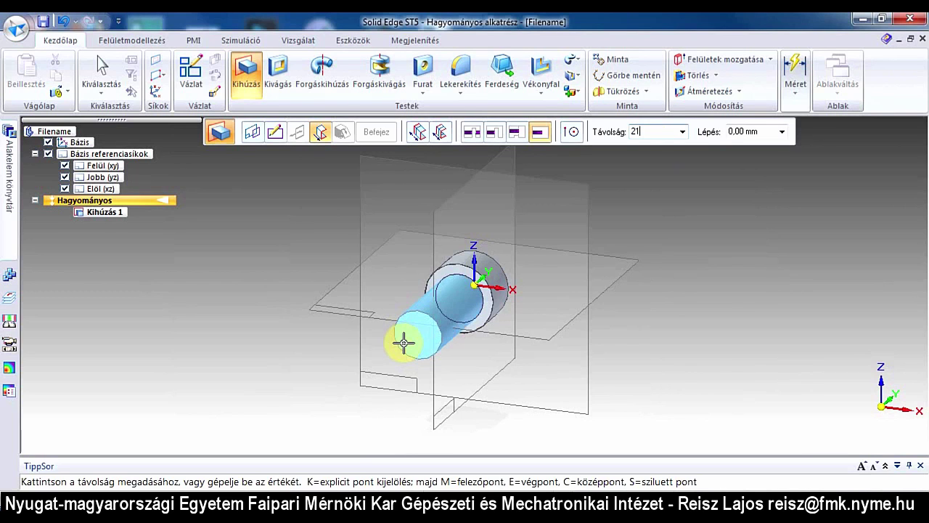
{"action": "key", "text": "Return"}
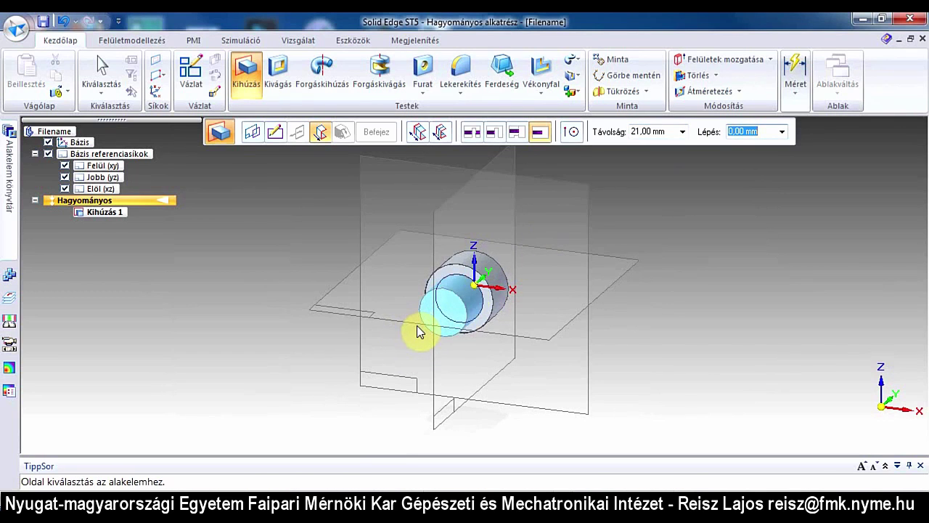
{"action": "left_click", "coordinate": [338, 347]}
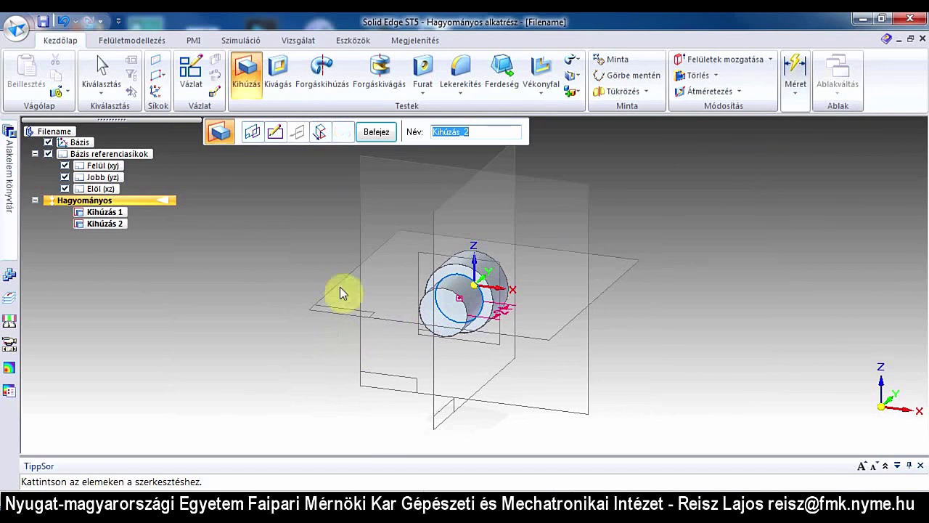
{"action": "left_click", "coordinate": [372, 133]}
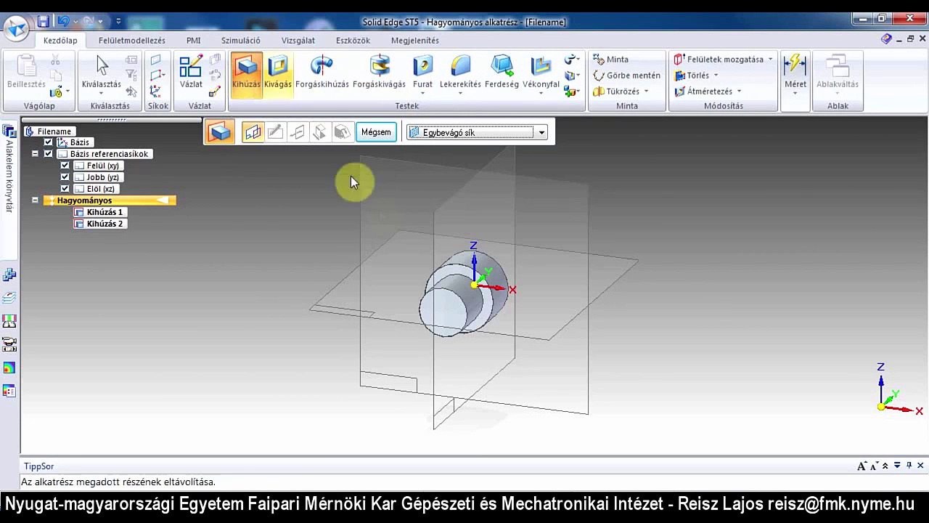
Step: Sketch a 12 mm diameter circle centred at the origin on the narrower step's end face
{"action": "left_click", "coordinate": [457, 311]}
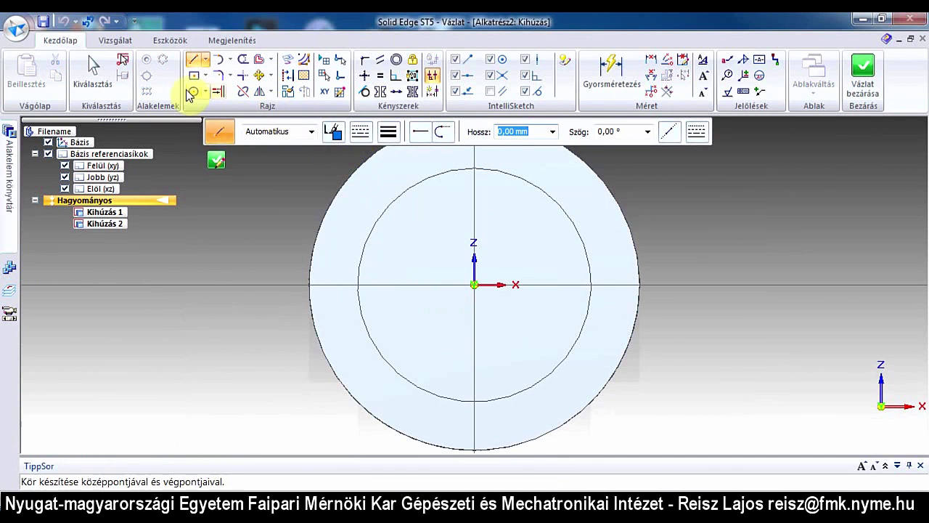
{"action": "left_click", "coordinate": [192, 93]}
{"action": "left_click_drag", "start_coordinate": [474, 285], "coordinate": [474, 285]}
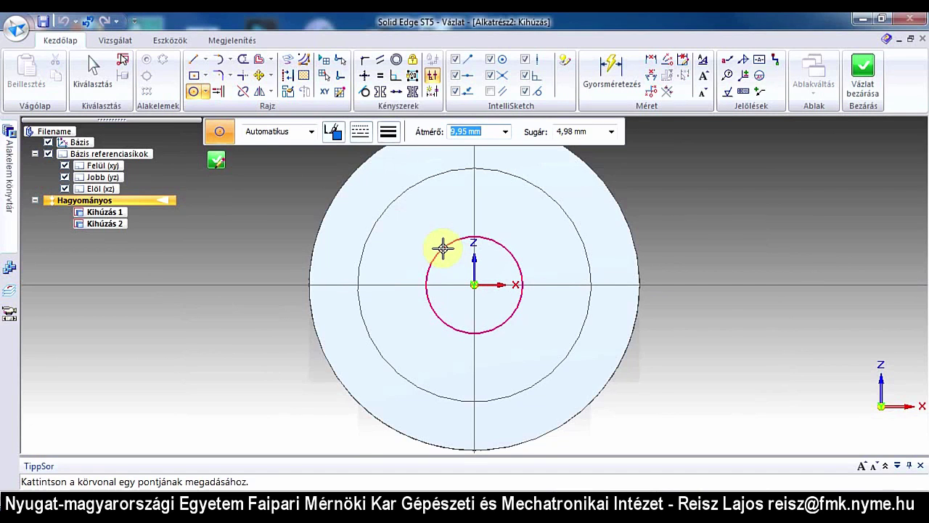
{"action": "type", "text": "12"}
{"action": "key", "text": "Return"}
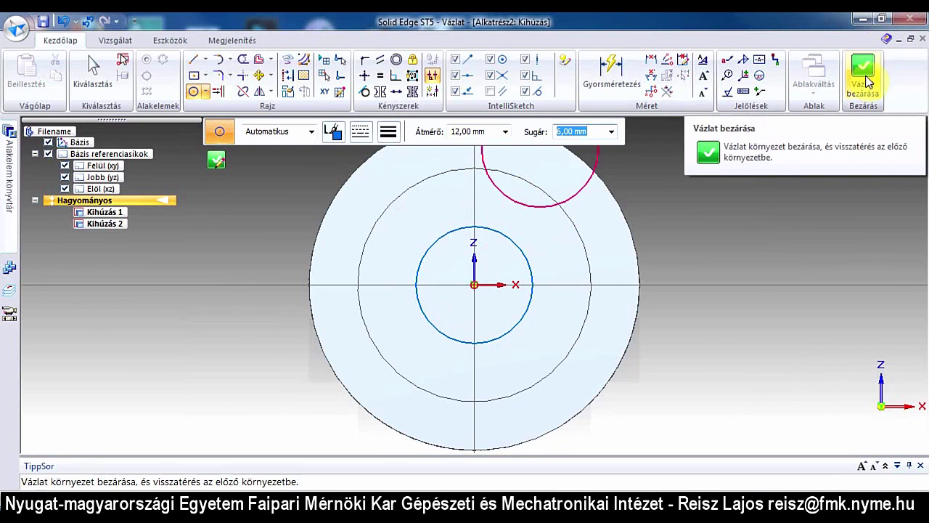
{"action": "left_click", "coordinate": [864, 72]}
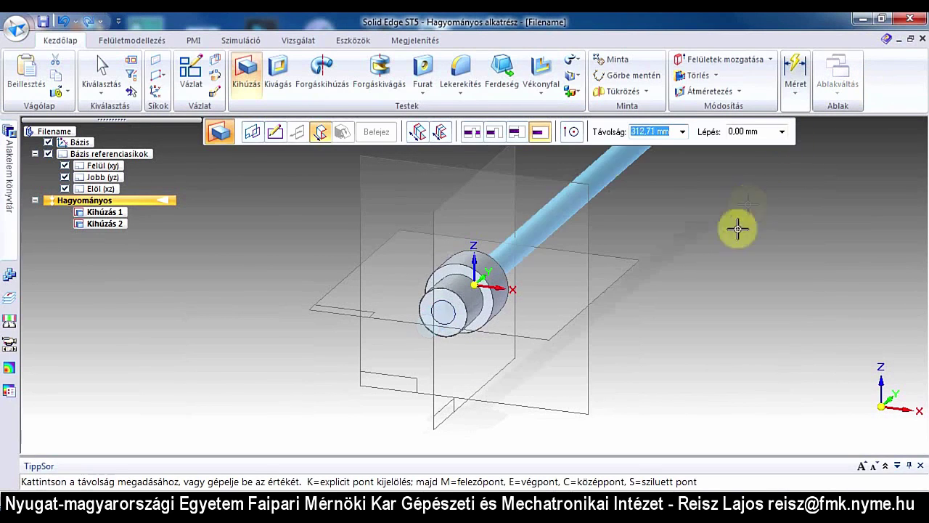
Step: Extrude the 12 mm circle 32 mm as Kihúzás 3 and exit the extrusion command
{"action": "type", "text": "3"}
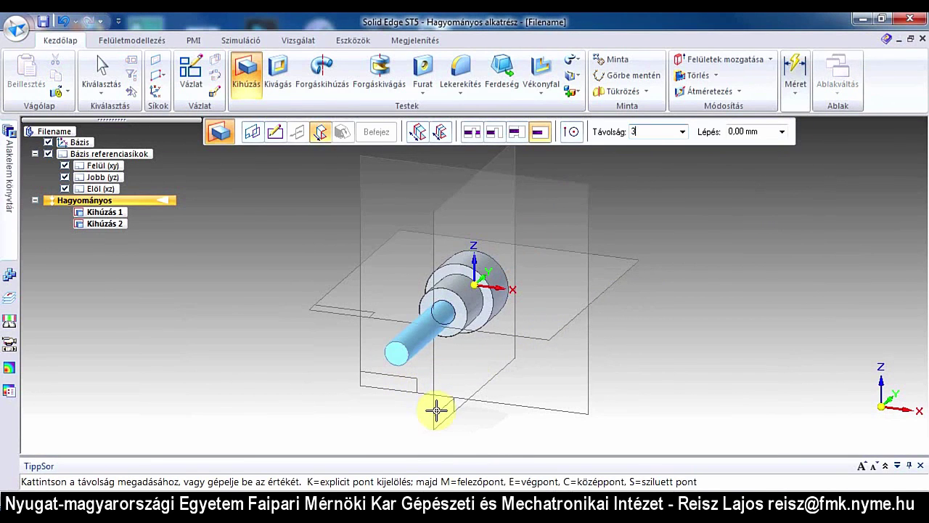
{"action": "type", "text": "2"}
{"action": "key", "text": "Tab"}
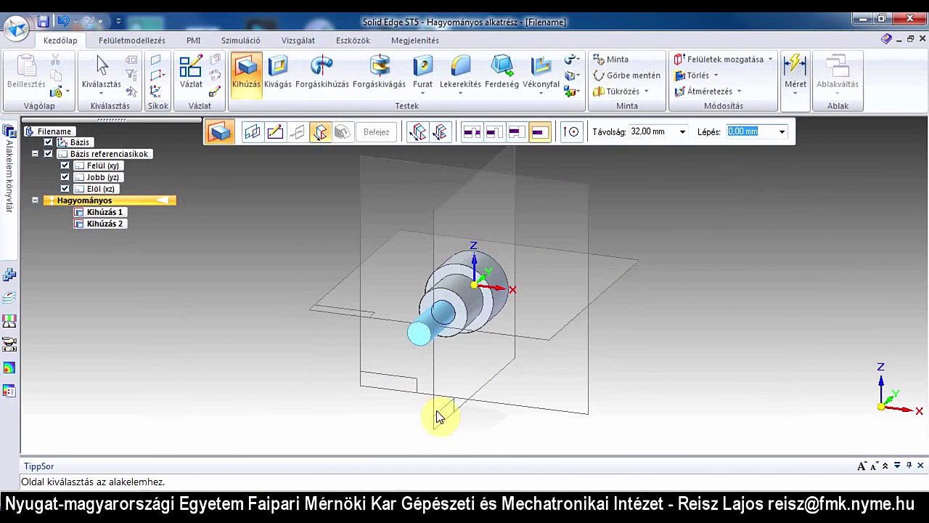
{"action": "left_click", "coordinate": [438, 416]}
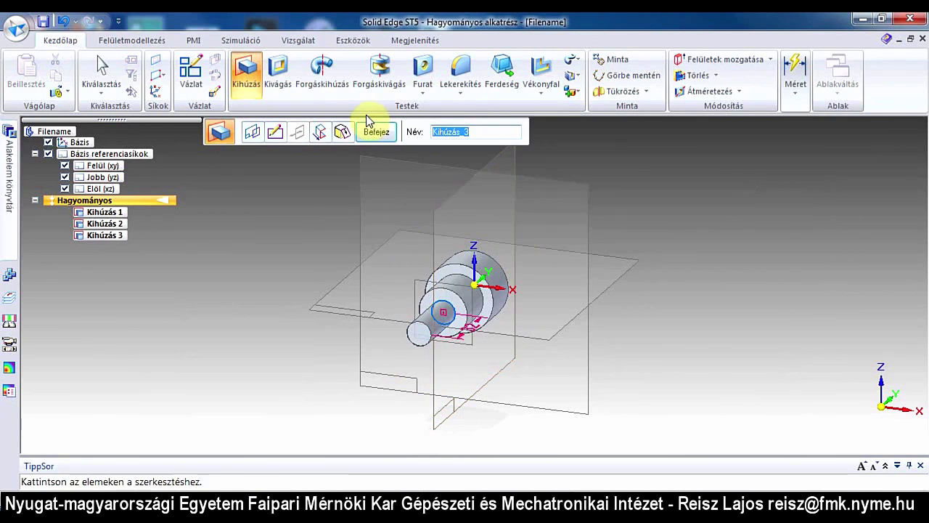
{"action": "left_click", "coordinate": [375, 134]}
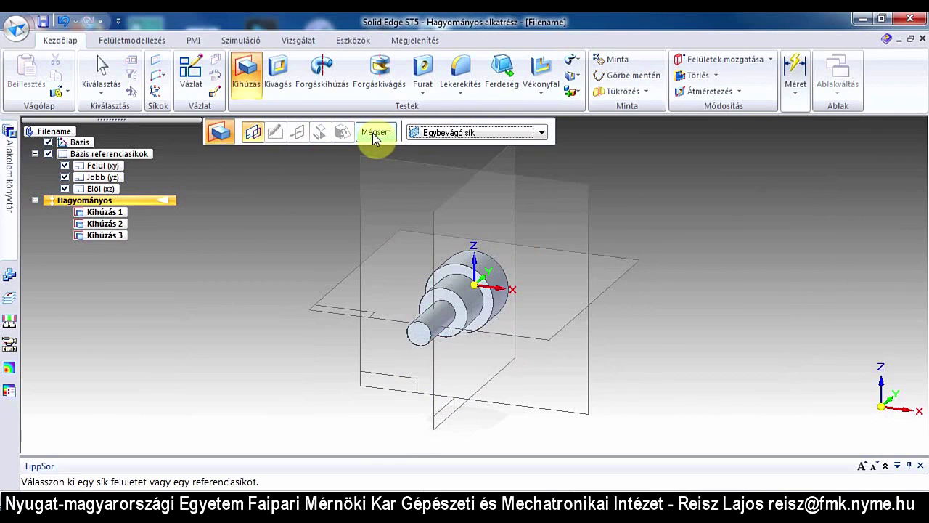
{"action": "left_click", "coordinate": [376, 138]}
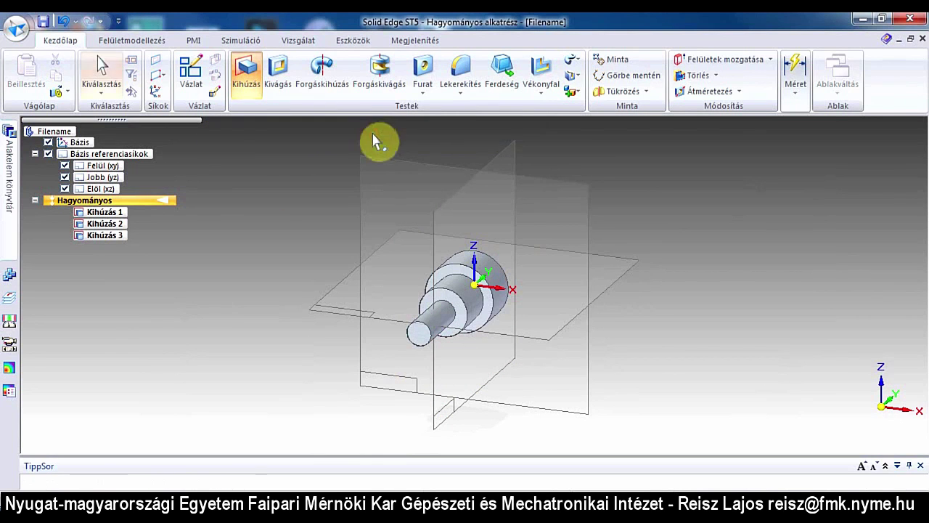
Step: Hide the base reference planes and coordinate axes, viewing the shaft from an oblique end angle
{"action": "scroll", "coordinate": [301, 289], "scroll_direction": "down", "scroll_amount": 2}
{"action": "mouse_move", "coordinate": [301, 289]}
{"action": "middle_mouse_down"}
{"action": "mouse_move", "coordinate": [544, 226]}
{"action": "mouse_move", "coordinate": [571, 271]}
{"action": "mouse_move", "coordinate": [491, 344]}
{"action": "mouse_move", "coordinate": [453, 340]}
{"action": "mouse_move", "coordinate": [547, 324]}
{"action": "mouse_move", "coordinate": [465, 305]}
{"action": "middle_mouse_up"}
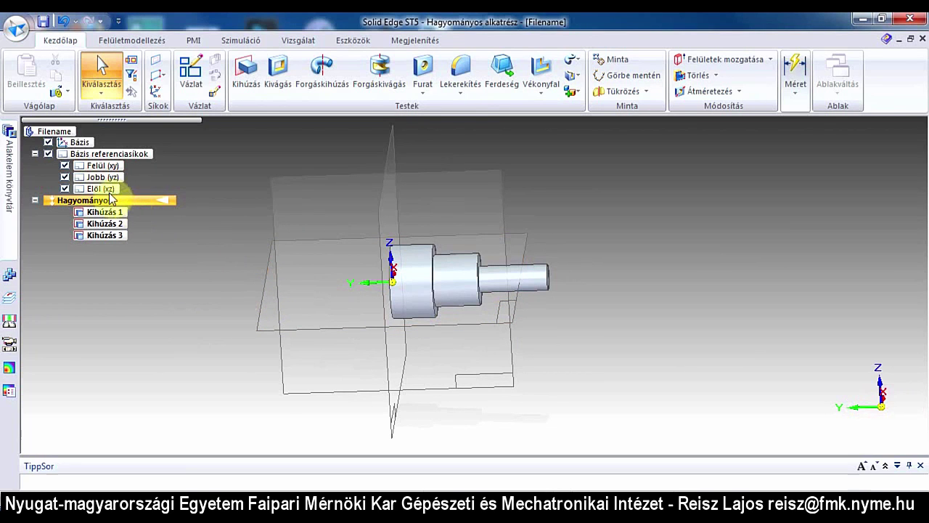
{"action": "left_click", "coordinate": [48, 154]}
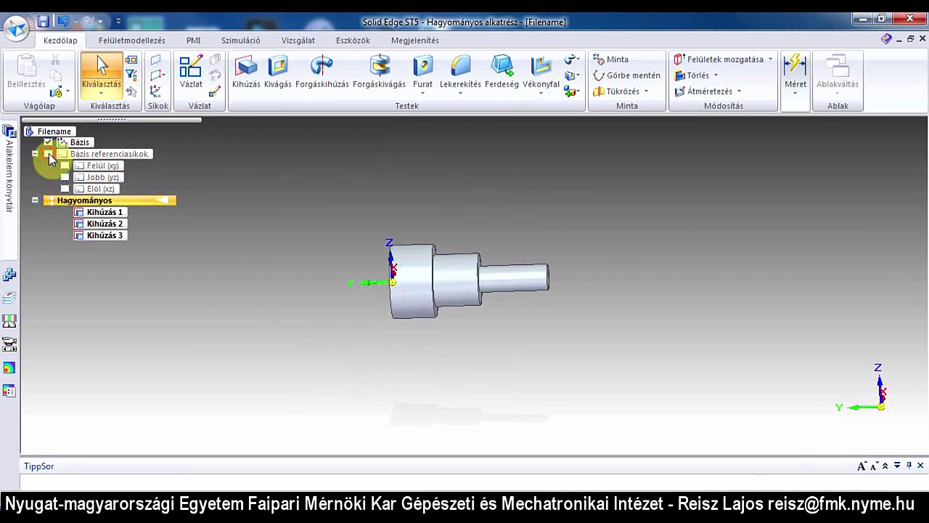
{"action": "left_click", "coordinate": [48, 143]}
{"action": "mouse_move", "coordinate": [554, 253]}
{"action": "middle_mouse_down"}
{"action": "mouse_move", "coordinate": [509, 232]}
{"action": "mouse_move", "coordinate": [460, 228]}
{"action": "mouse_move", "coordinate": [440, 243]}
{"action": "mouse_move", "coordinate": [465, 256]}
{"action": "middle_mouse_up"}
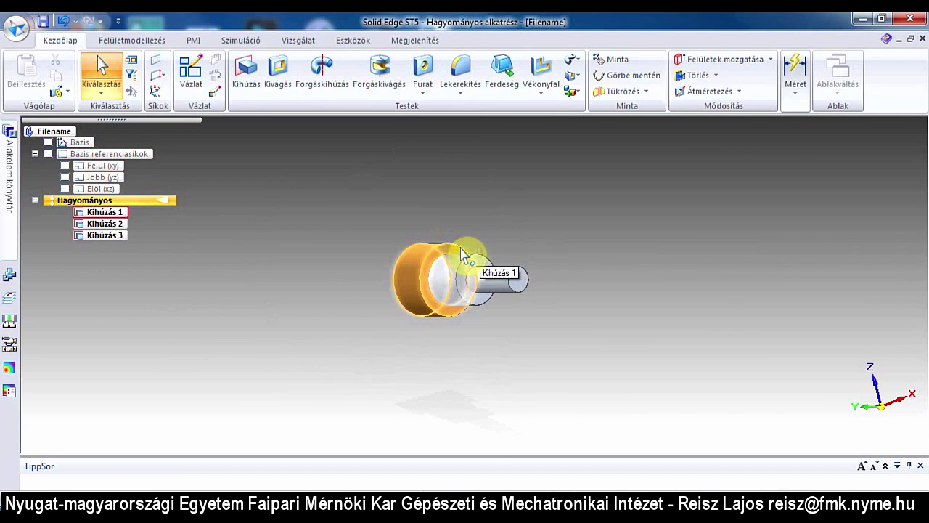
{"action": "mouse_move", "coordinate": [462, 268]}
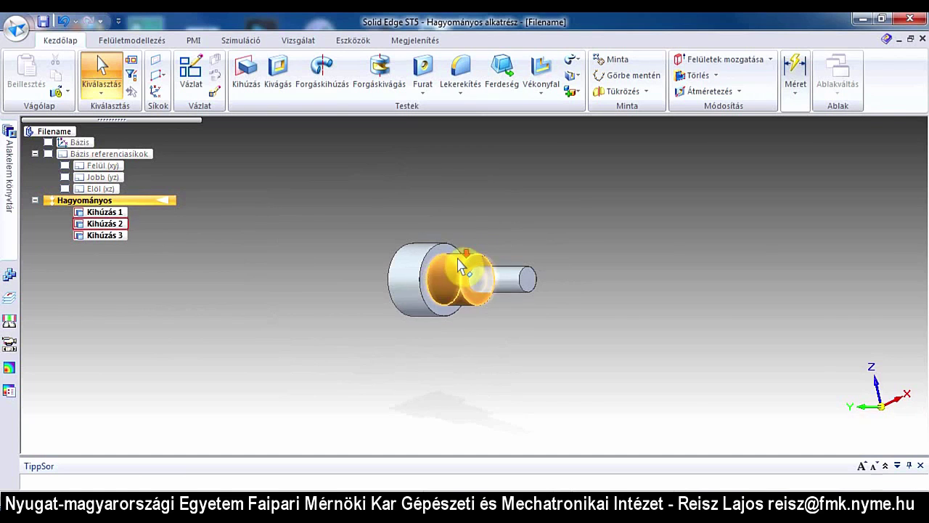
{"action": "scroll", "coordinate": [460, 265], "scroll_direction": "up", "scroll_amount": 5}
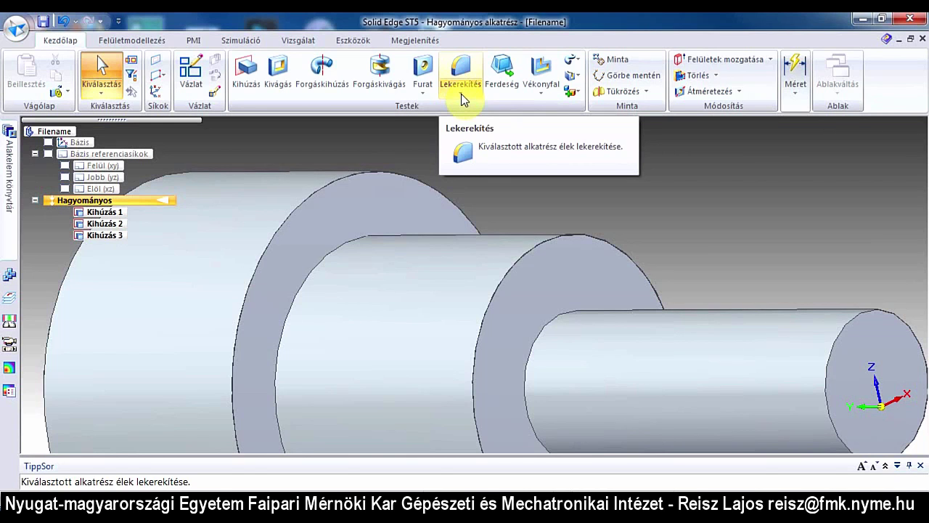
Step: Start a chamfer (Letörés) on the middle step's circular end edge
{"action": "left_click", "coordinate": [461, 94]}
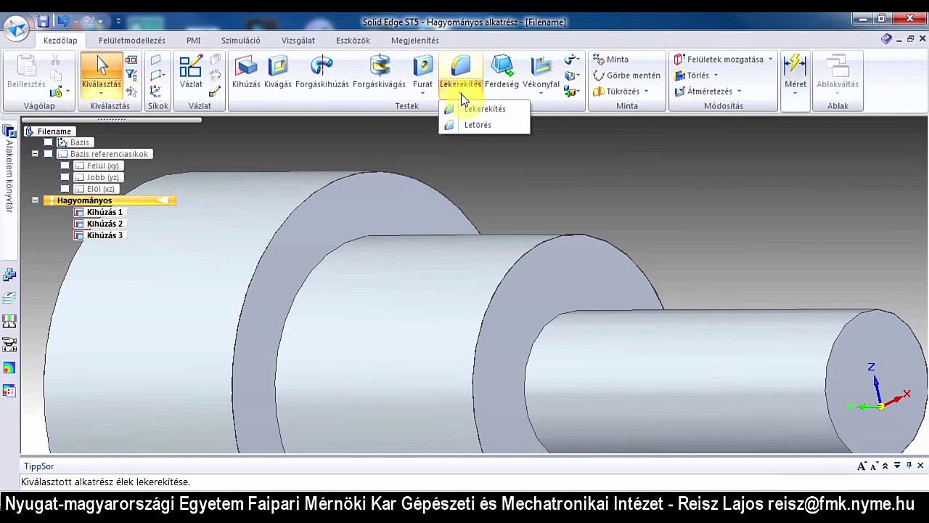
{"action": "left_click", "coordinate": [476, 128]}
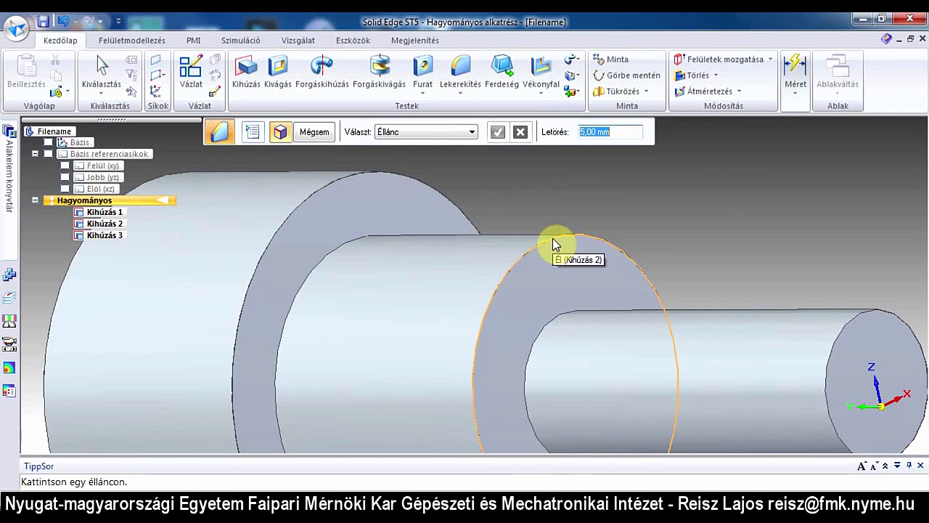
{"action": "left_click", "coordinate": [552, 239]}
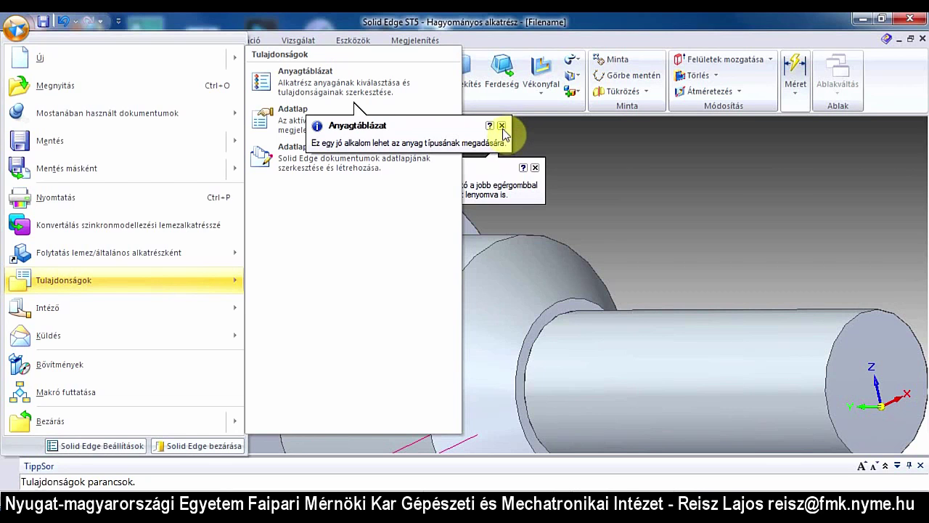
{"action": "left_click", "coordinate": [502, 127]}
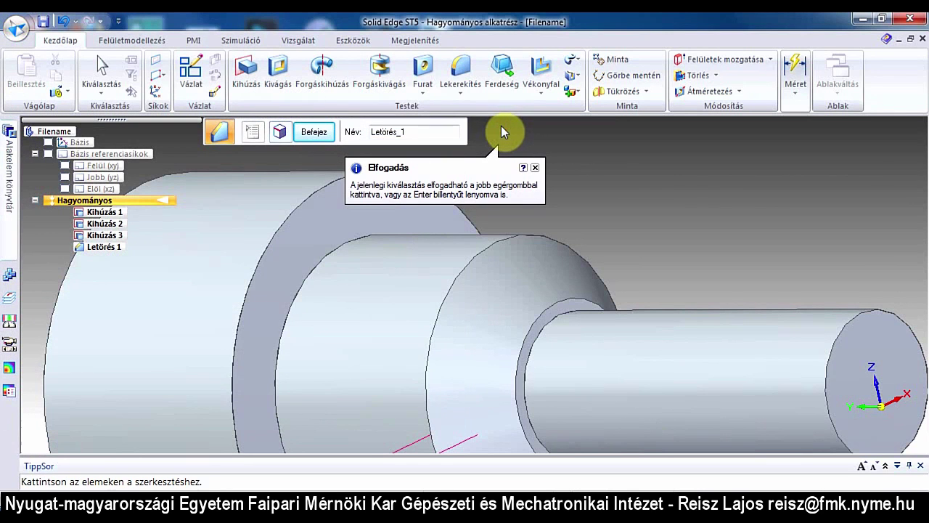
Step: Set the Letörés 1 chamfer on the middle step's edge to 1 mm and finish it
{"action": "left_click", "coordinate": [535, 168]}
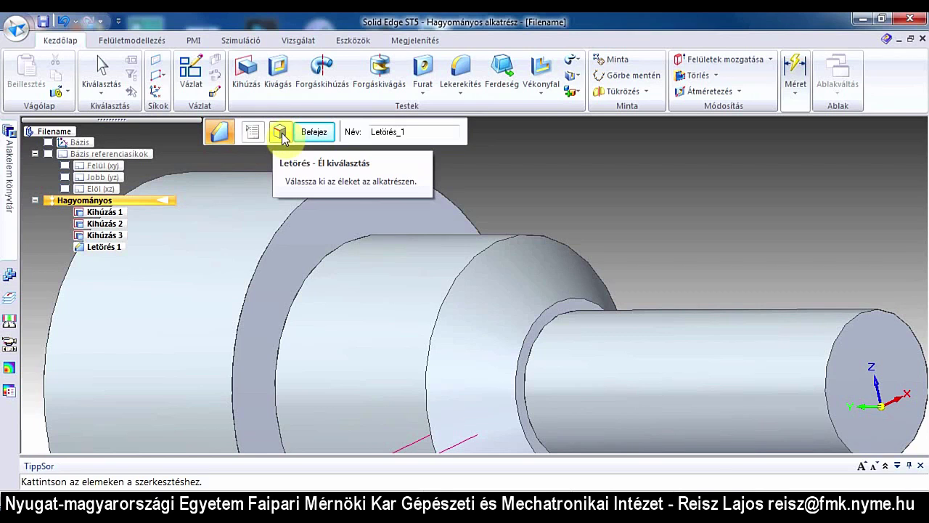
{"action": "left_click", "coordinate": [281, 134]}
{"action": "type", "text": "1"}
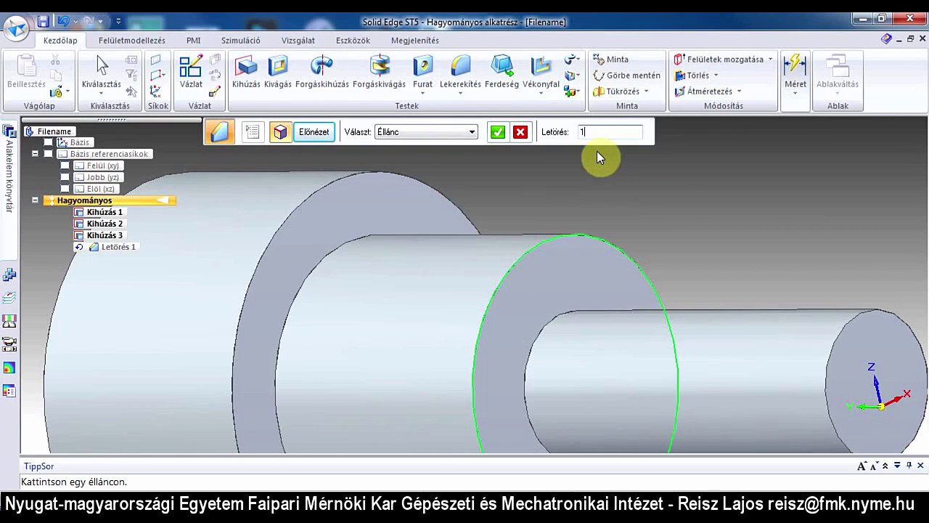
{"action": "key", "text": "Return"}
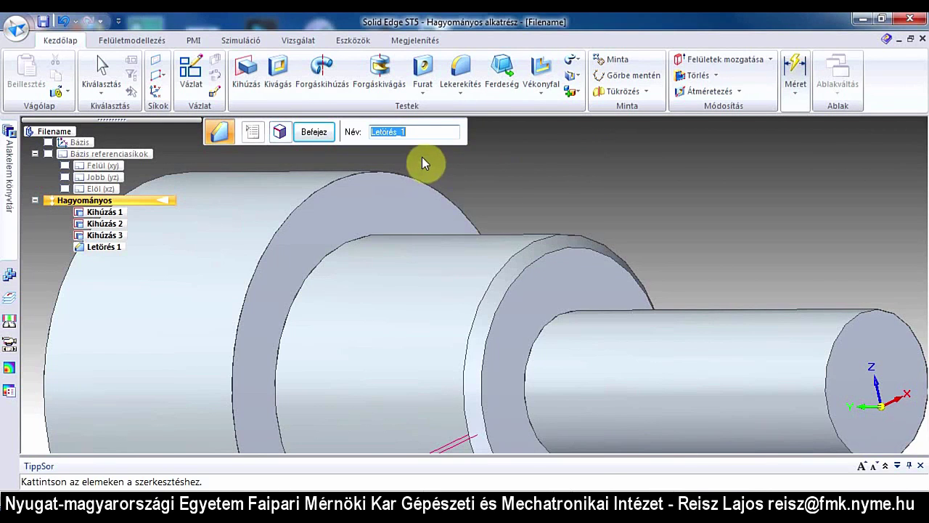
{"action": "left_click", "coordinate": [315, 138]}
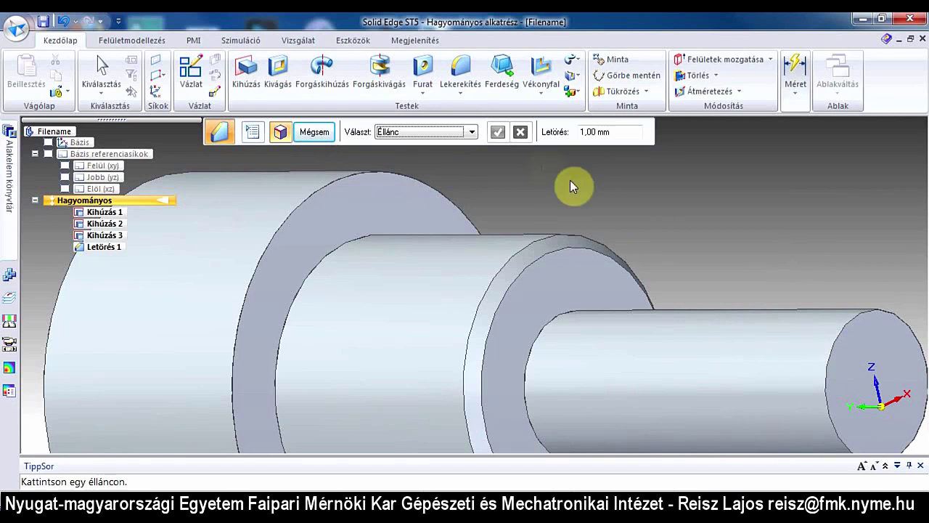
{"action": "left_click", "coordinate": [313, 133]}
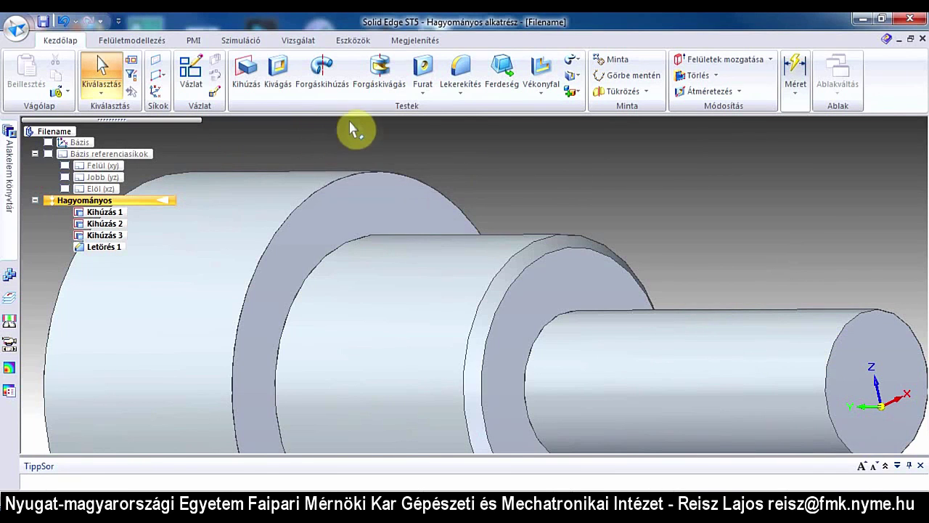
Step: Start a Menet thread, disabling its Menet jellemzői window on future starts, and confirm
{"action": "left_click", "coordinate": [424, 94]}
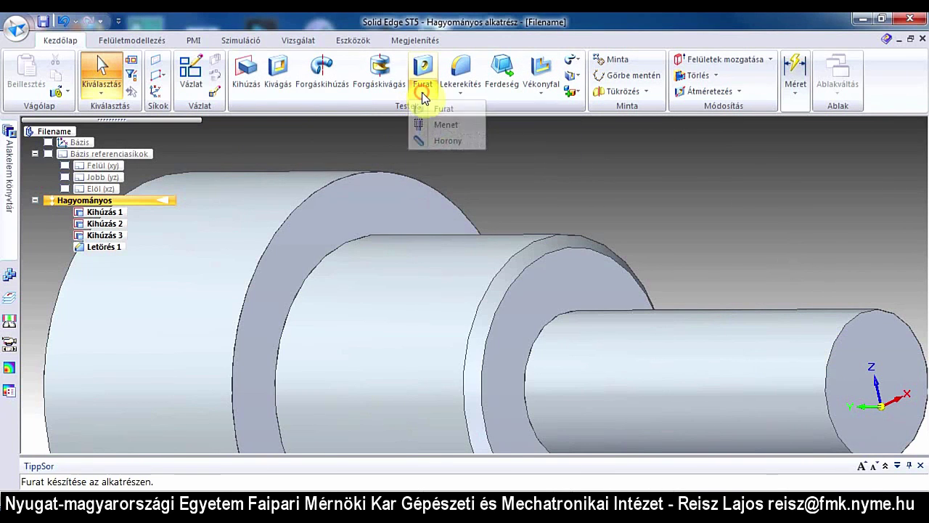
{"action": "left_click", "coordinate": [446, 122]}
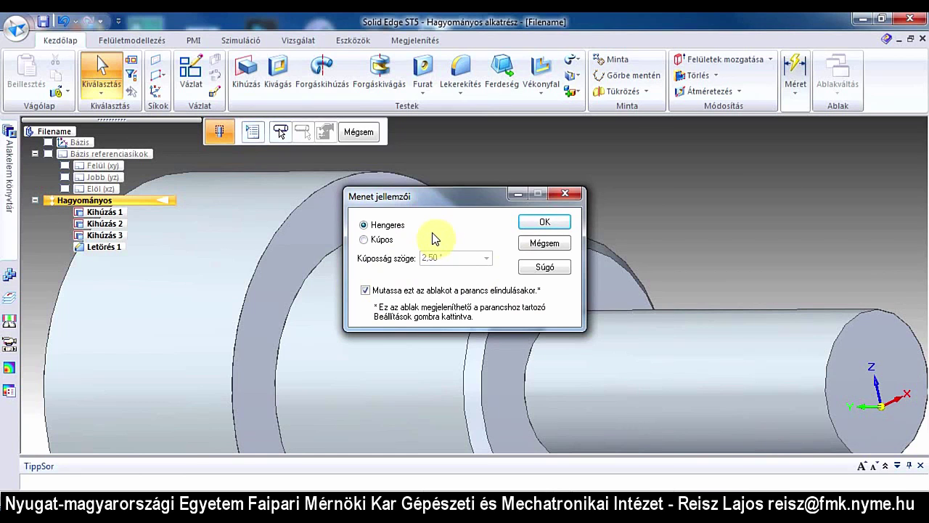
{"action": "left_click", "coordinate": [365, 291]}
{"action": "left_click", "coordinate": [545, 221]}
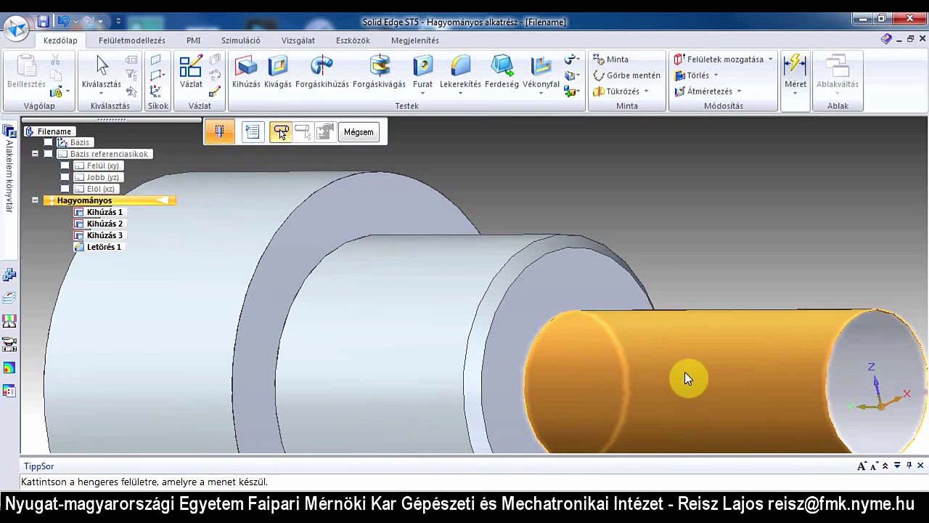
Step: Thread the 12 mm cylinder from its end edge, keeping length as Henger teljes hossz
{"action": "left_click", "coordinate": [684, 372]}
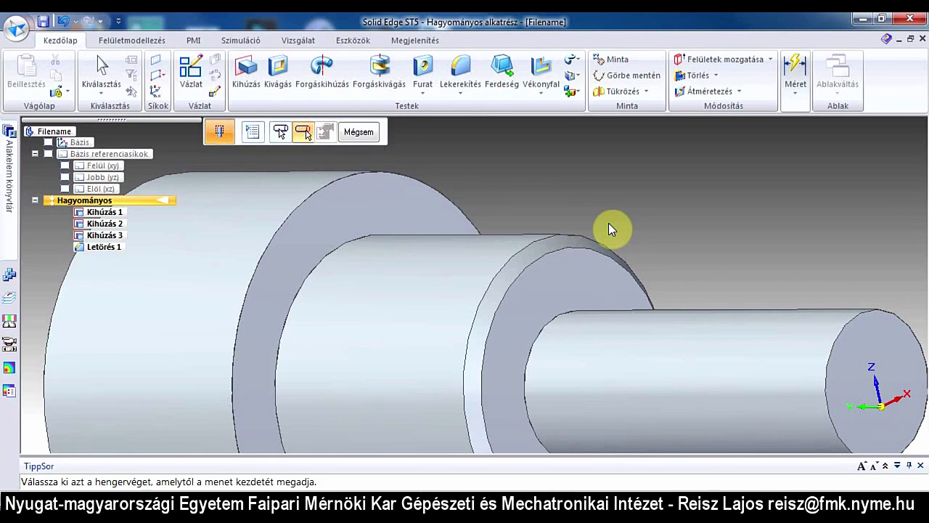
{"action": "left_click", "coordinate": [854, 325]}
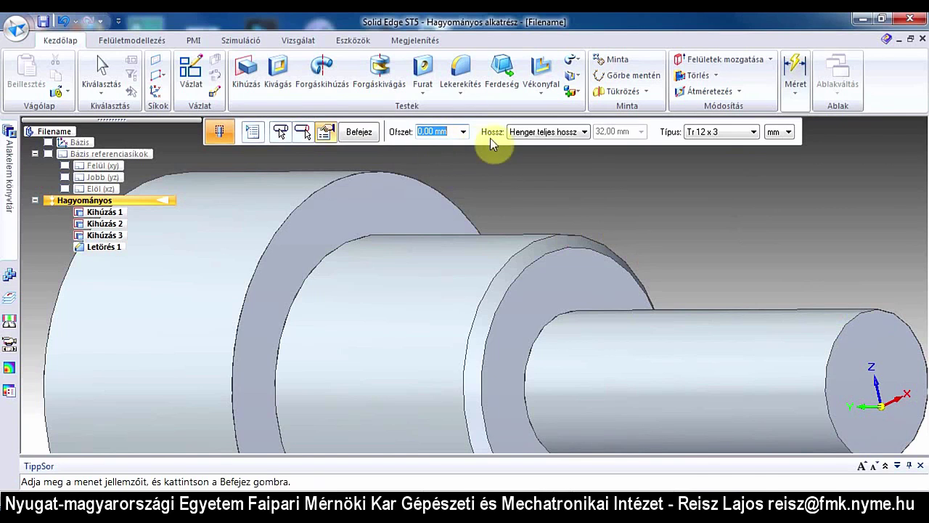
{"action": "left_click", "coordinate": [585, 132]}
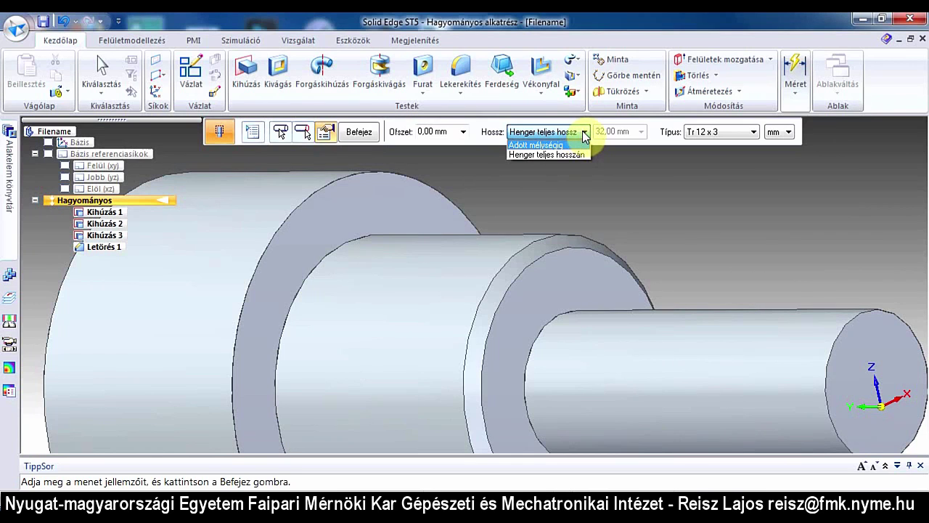
{"action": "left_click", "coordinate": [585, 134]}
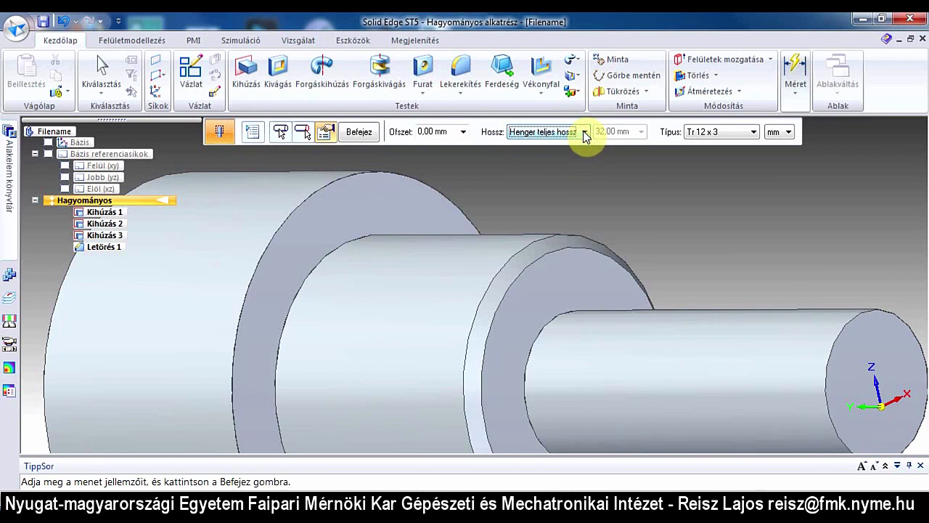
{"action": "left_click", "coordinate": [756, 134]}
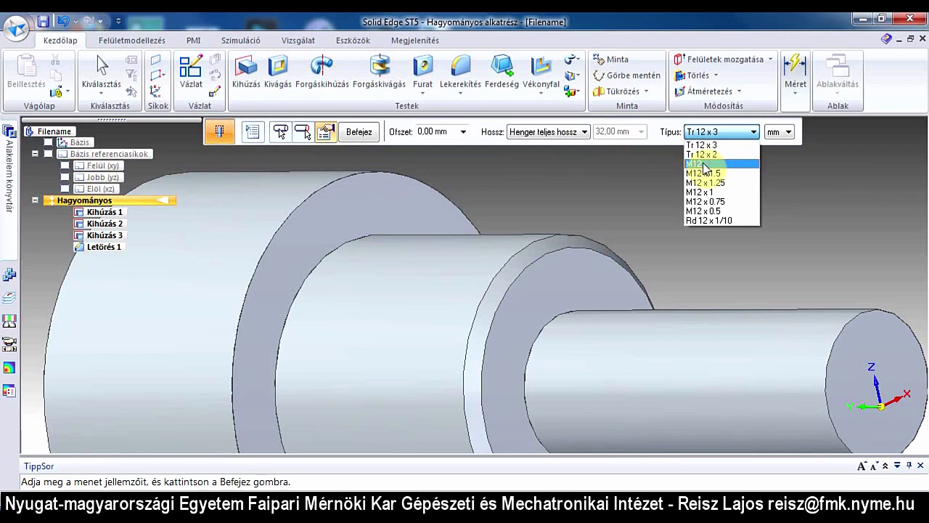
Step: Choose the M12 thread type and finish to create Menet 1
{"action": "left_click", "coordinate": [704, 165]}
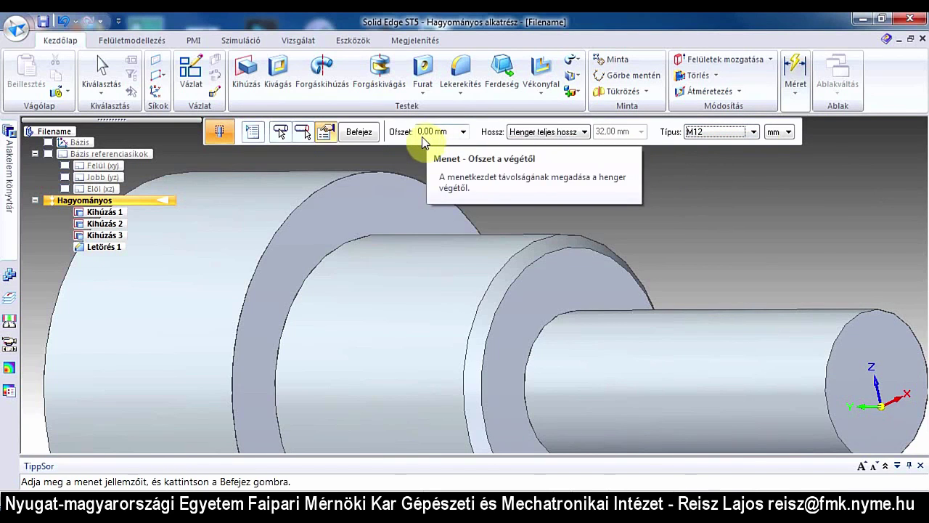
{"action": "left_click", "coordinate": [358, 132]}
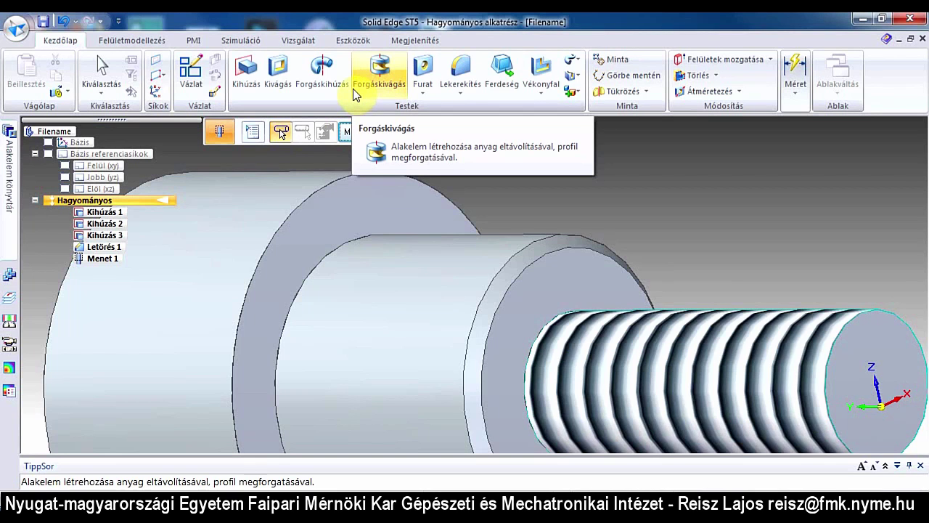
Step: Apply a 1 mm chamfer to the threaded end's outer edge
{"action": "left_click", "coordinate": [459, 93]}
{"action": "left_click", "coordinate": [471, 122]}
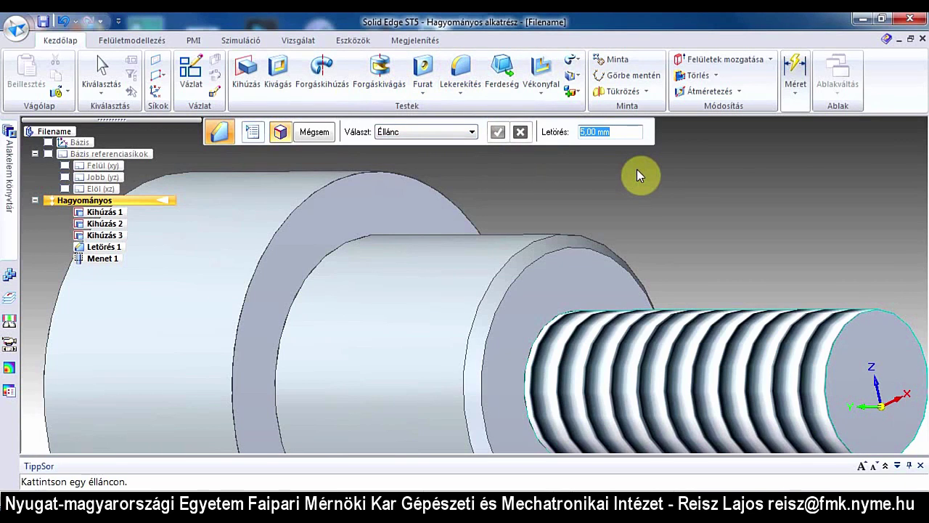
{"action": "type", "text": "1"}
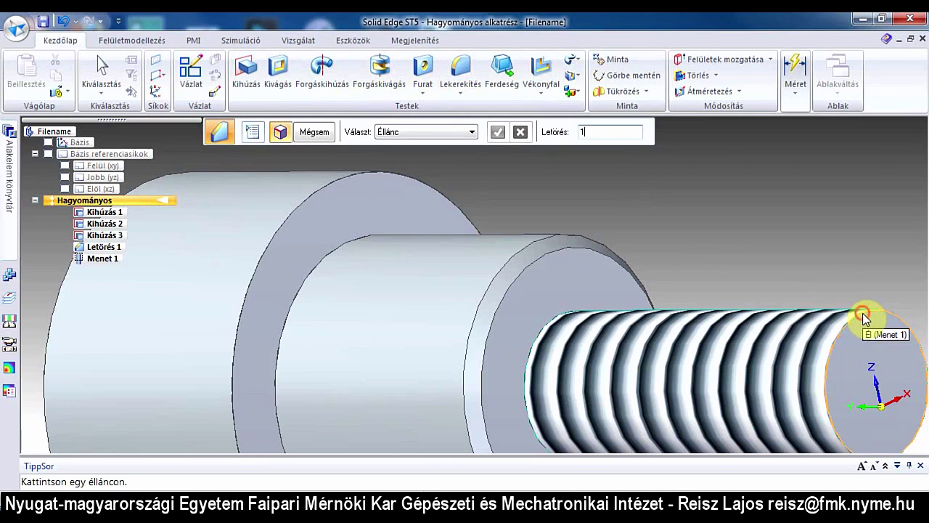
{"action": "left_click", "coordinate": [864, 318]}
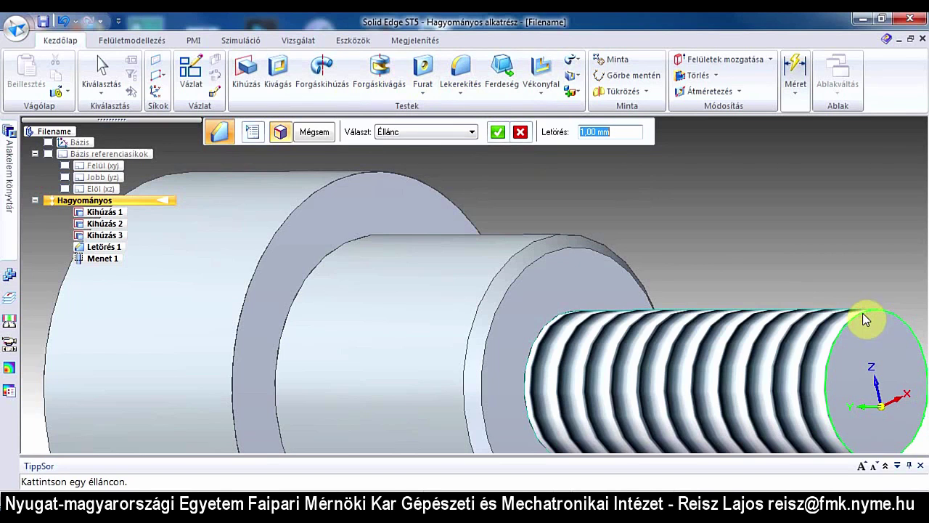
{"action": "left_click", "coordinate": [497, 133]}
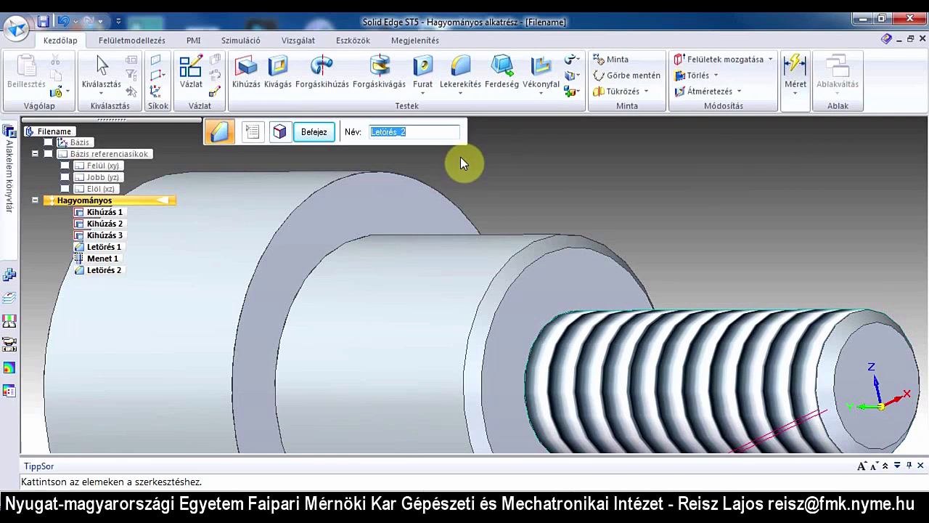
Step: Finish the Letörés 2 chamfer and orbit the zoomed-out shaft toward its head end
{"action": "left_click", "coordinate": [316, 135]}
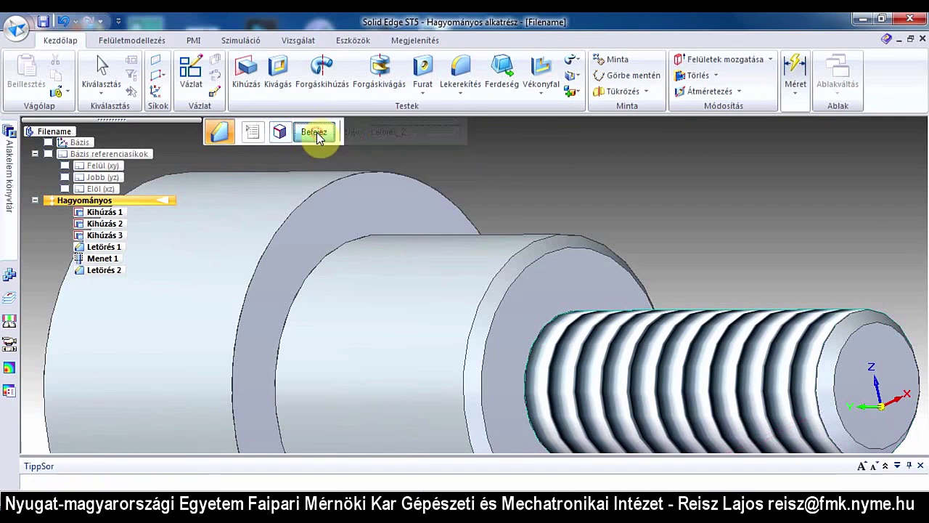
{"action": "scroll", "coordinate": [608, 264], "scroll_direction": "down", "scroll_amount": 3}
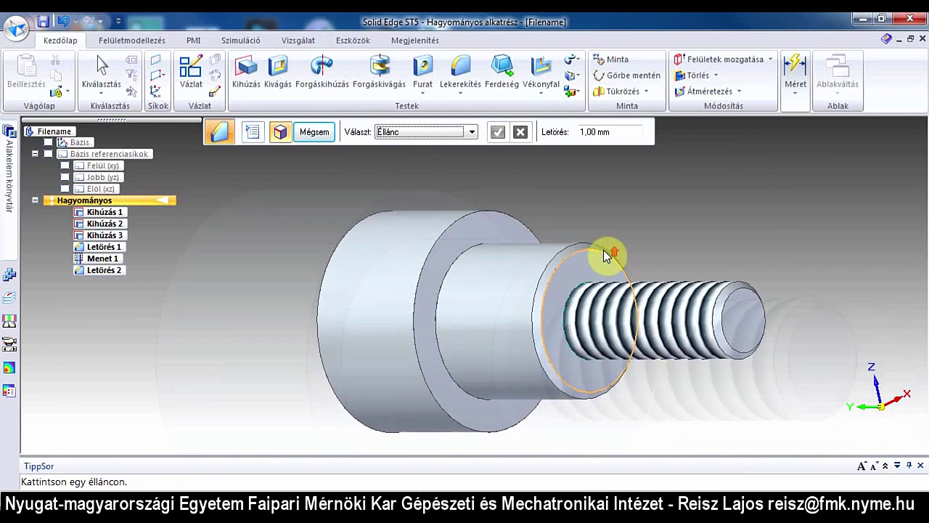
{"action": "mouse_move", "coordinate": [452, 284]}
{"action": "middle_mouse_down"}
{"action": "mouse_move", "coordinate": [545, 242]}
{"action": "mouse_move", "coordinate": [441, 249]}
{"action": "middle_mouse_up"}
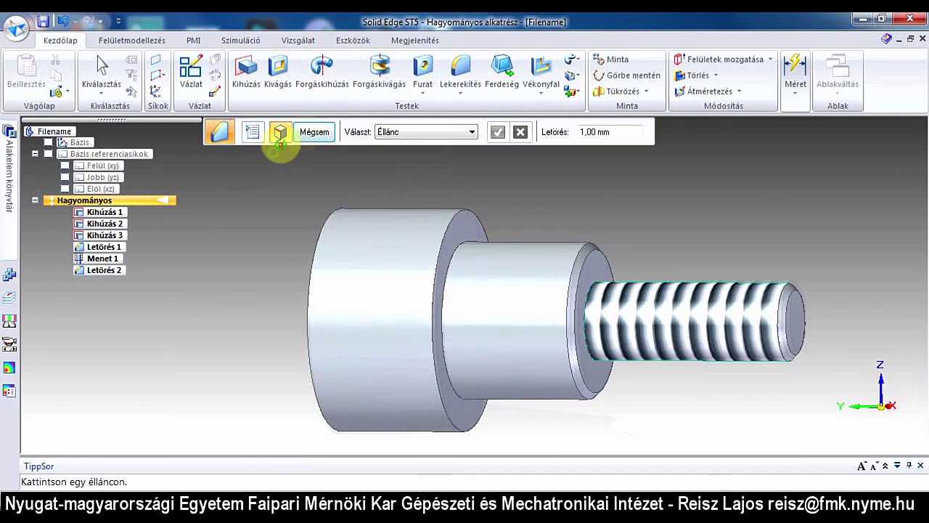
{"action": "middle_click_drag", "start_coordinate": [274, 145], "coordinate": [376, 116]}
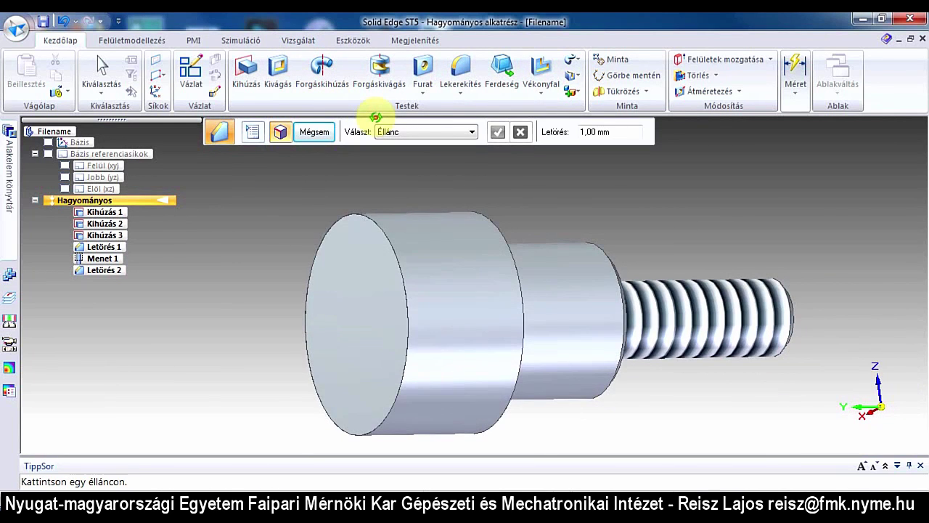
Step: Start a Kivágás cut sketched on the head's flat end face
{"action": "left_click", "coordinate": [280, 73]}
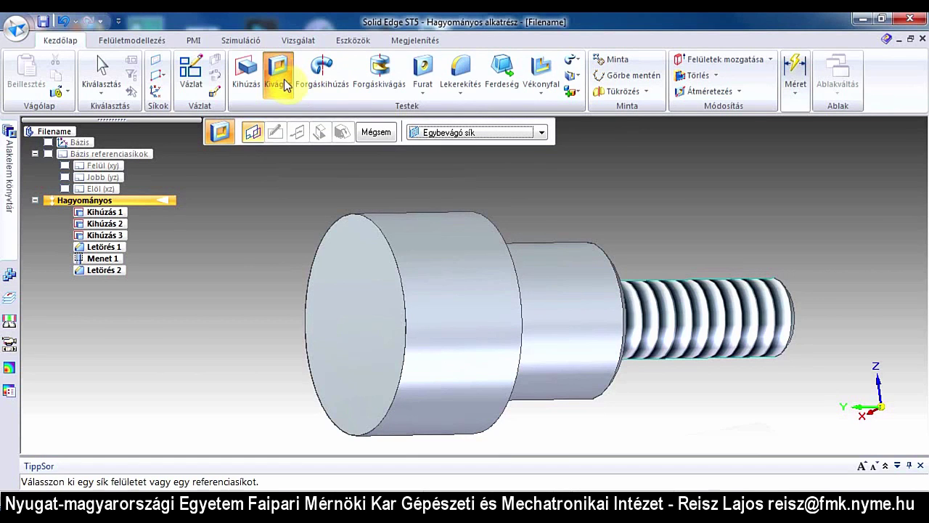
{"action": "left_click", "coordinate": [369, 280]}
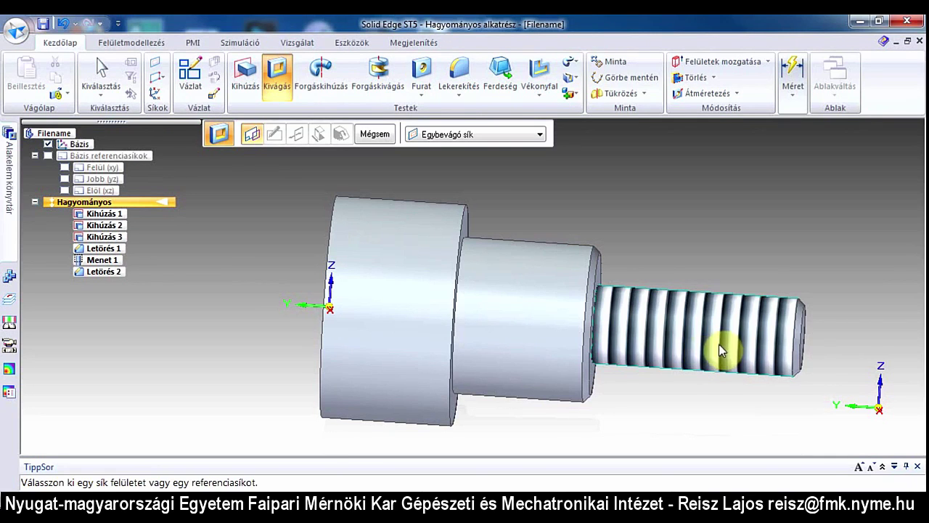
{"action": "middle_click_drag", "start_coordinate": [245, 325], "coordinate": [345, 330]}
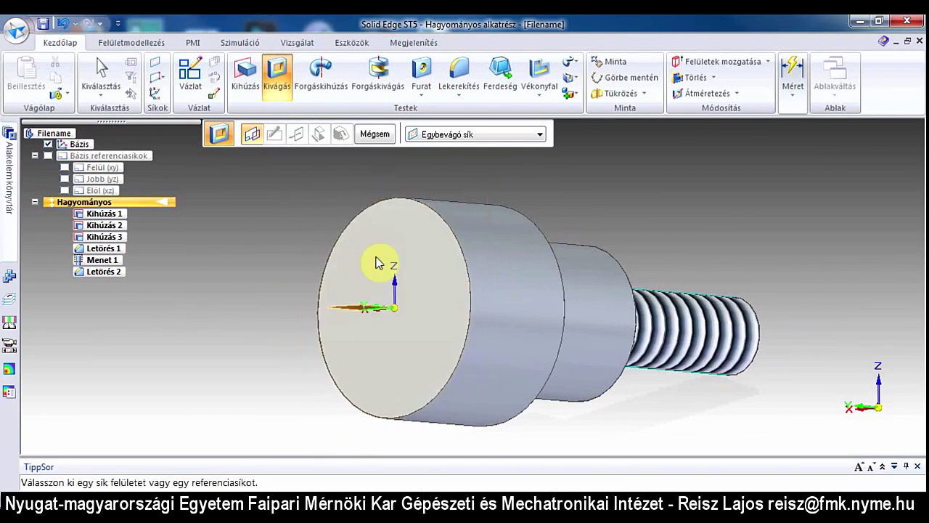
{"action": "left_click", "coordinate": [279, 89]}
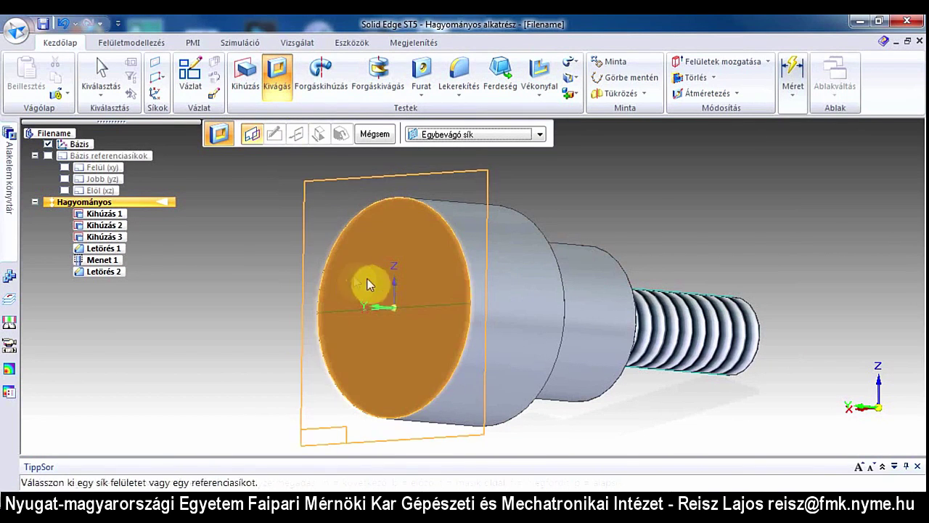
{"action": "left_click", "coordinate": [427, 283]}
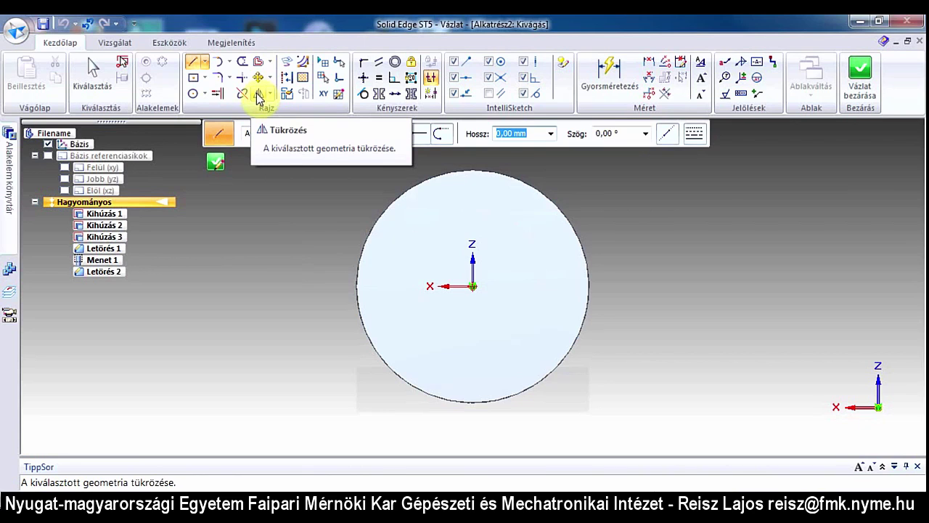
Step: Include the head's outer circular edge in the cut sketch with Átvesz
{"action": "left_click", "coordinate": [285, 66]}
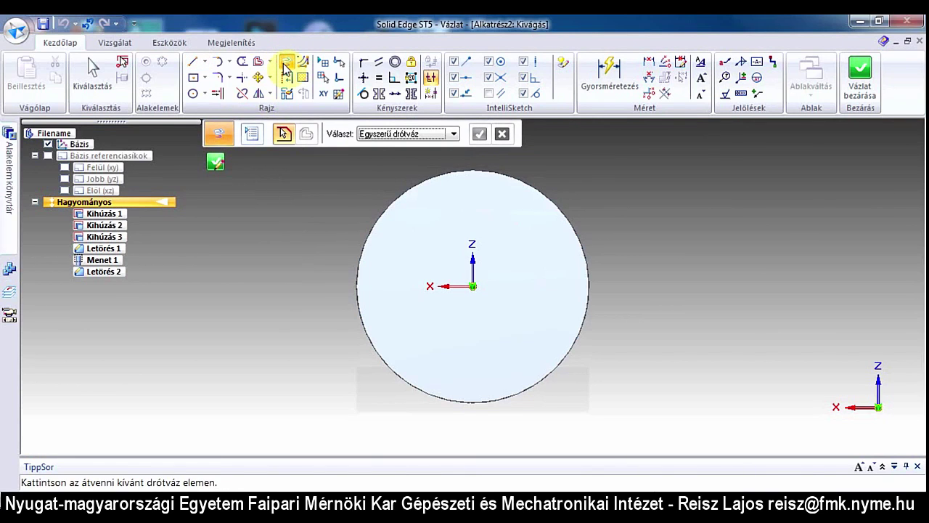
{"action": "left_click", "coordinate": [507, 176]}
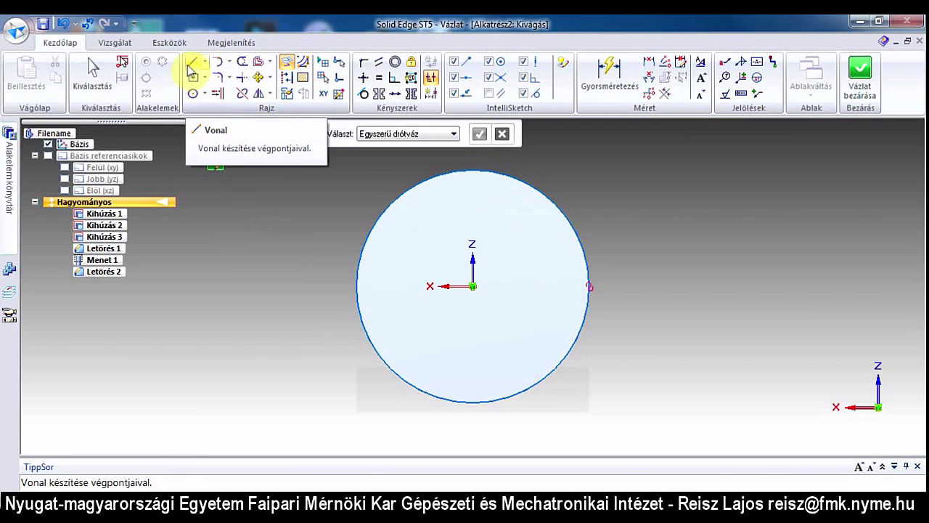
Step: Draw two horizontal lines across the circle, one near its top and one near its bottom
{"action": "left_click", "coordinate": [190, 65]}
{"action": "left_click", "coordinate": [325, 207]}
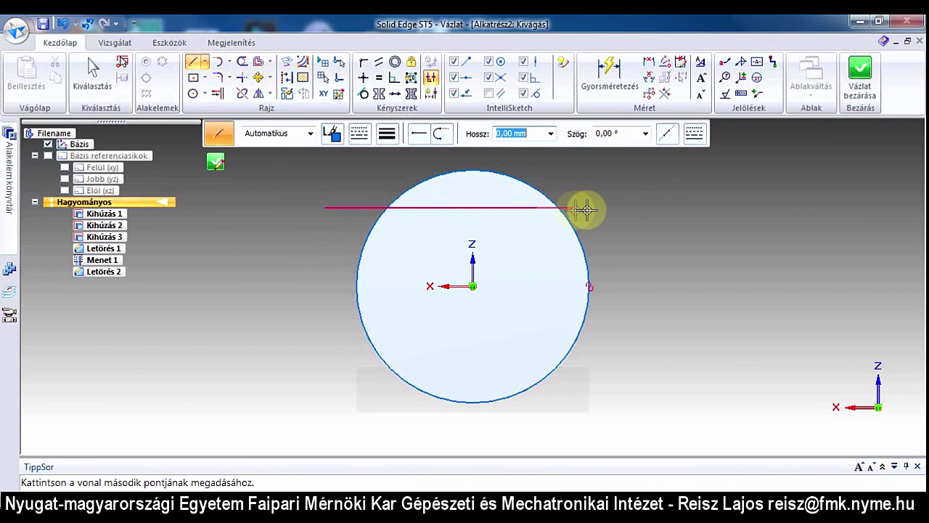
{"action": "left_click", "coordinate": [612, 209]}
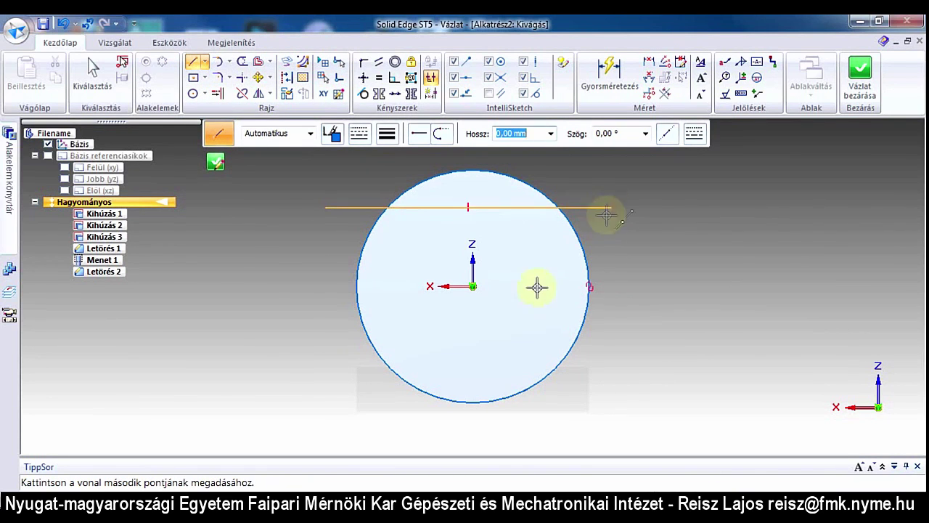
{"action": "right_click", "coordinate": [400, 352]}
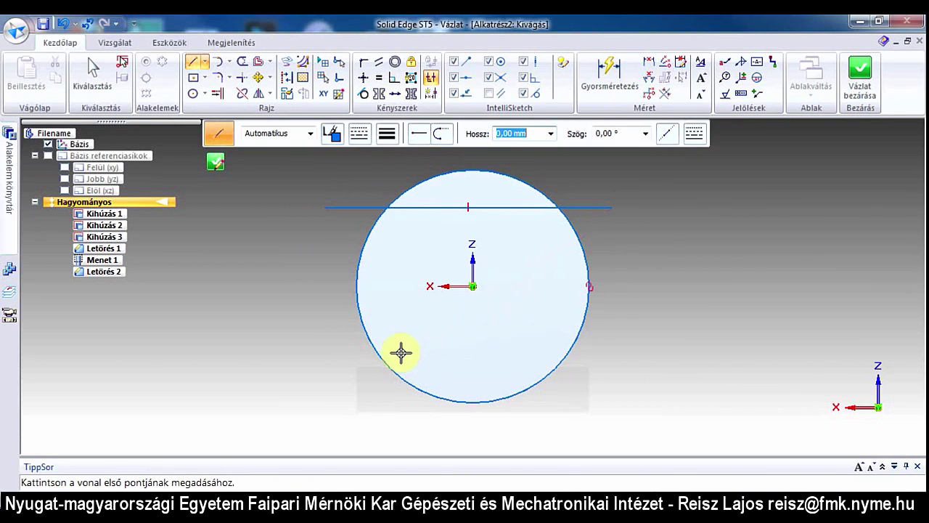
{"action": "left_click", "coordinate": [332, 358]}
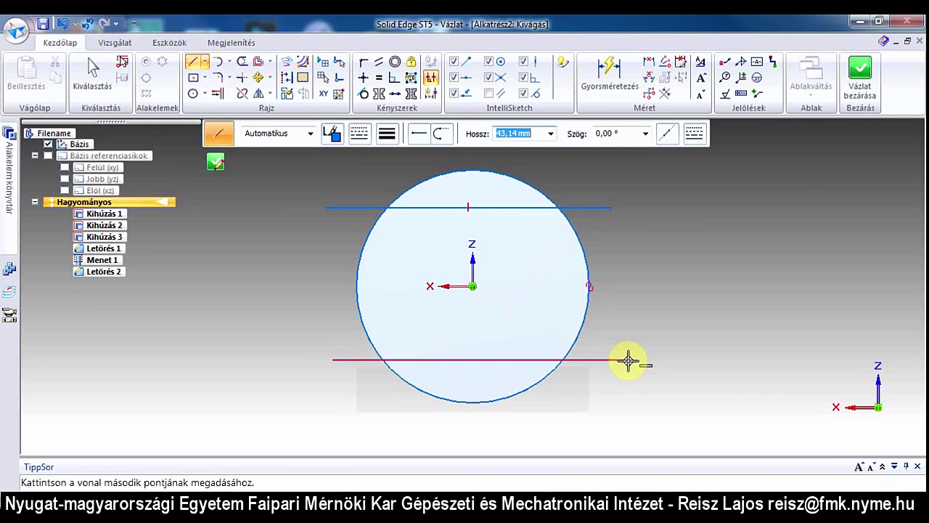
{"action": "left_click", "coordinate": [628, 359]}
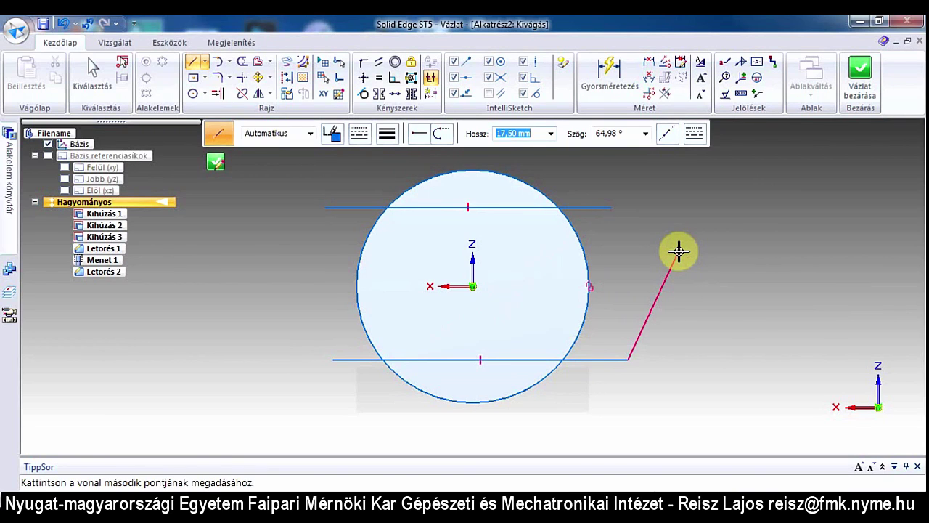
{"action": "key", "text": "Escape"}
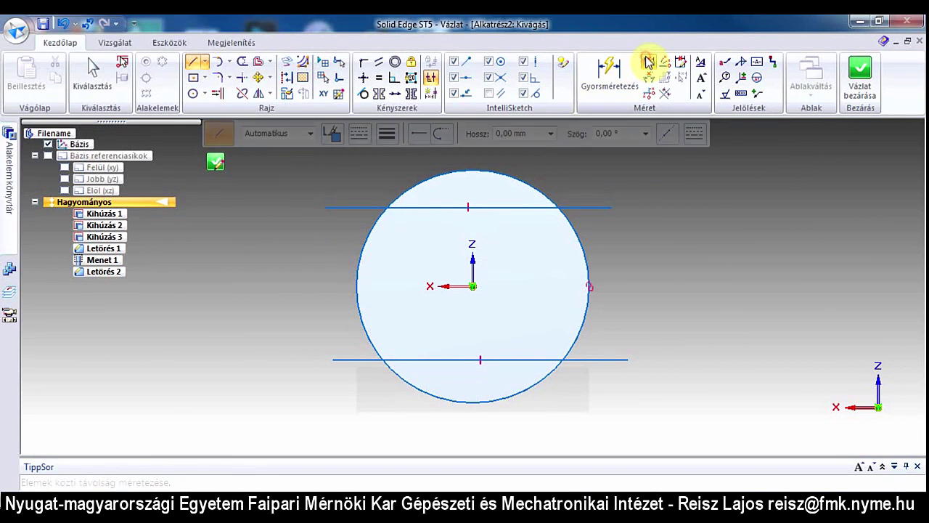
Step: Dimension the spacing between the two lines as 27
{"action": "left_click", "coordinate": [649, 63]}
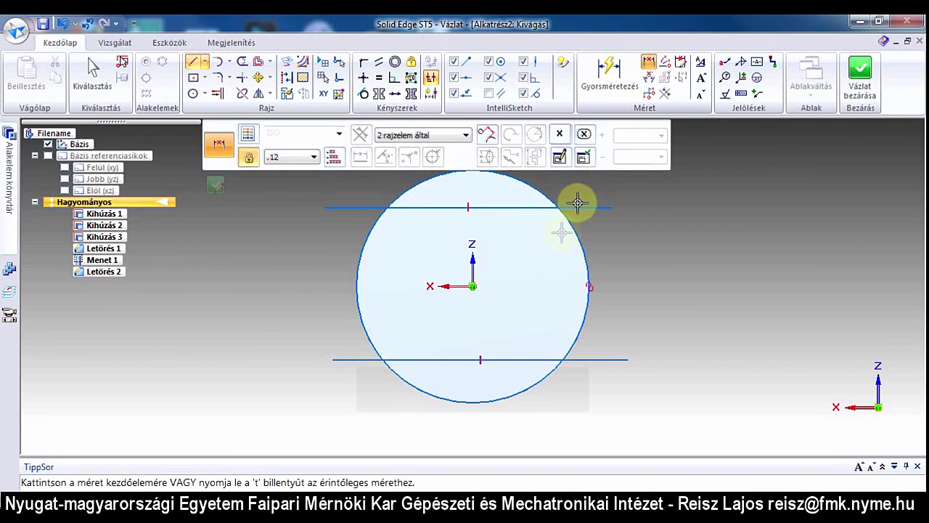
{"action": "left_click", "coordinate": [512, 359]}
{"action": "left_click", "coordinate": [525, 208]}
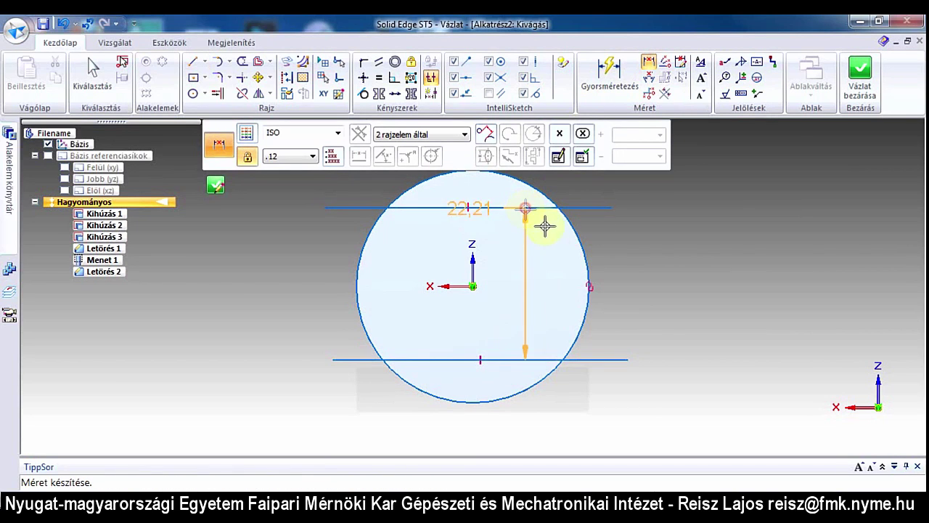
{"action": "left_click", "coordinate": [667, 254]}
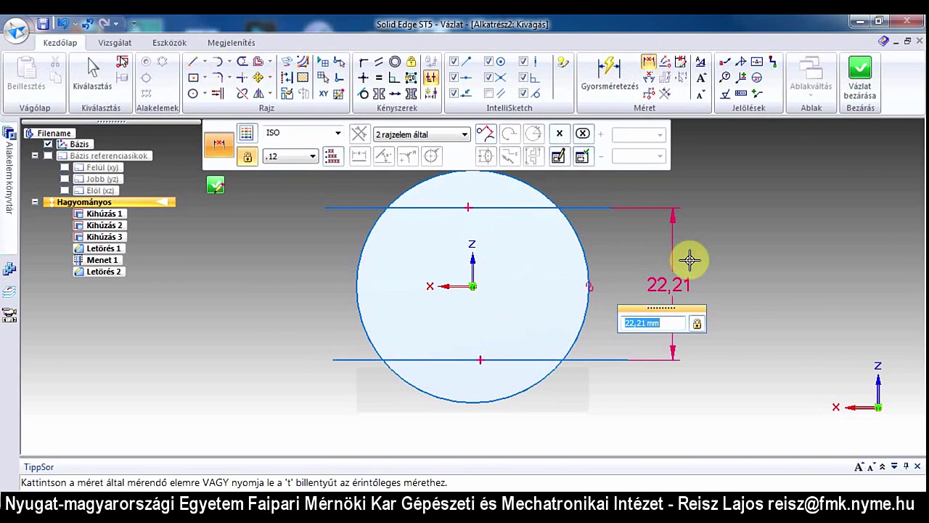
{"action": "type", "text": "27"}
{"action": "key", "text": "Return"}
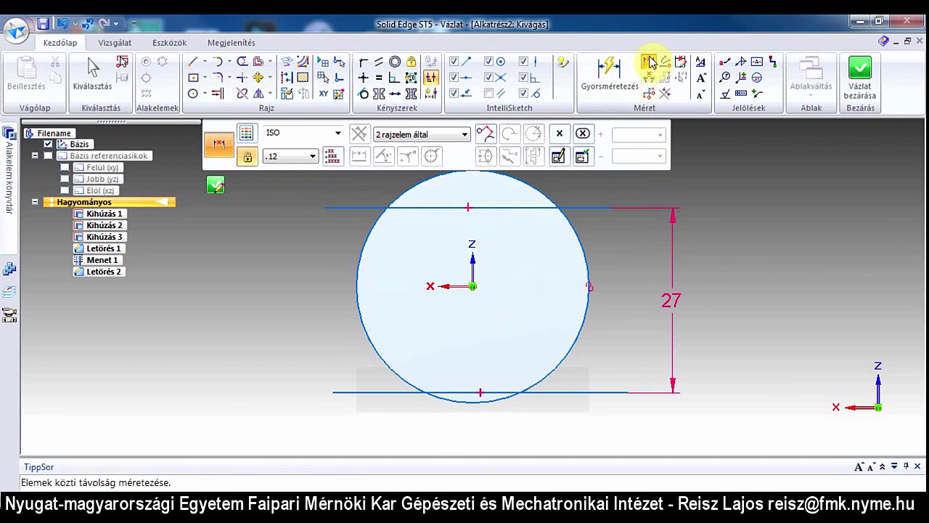
Step: Add a locked 11,47 dimension from the circle's centre to the top line
{"action": "left_click", "coordinate": [650, 62]}
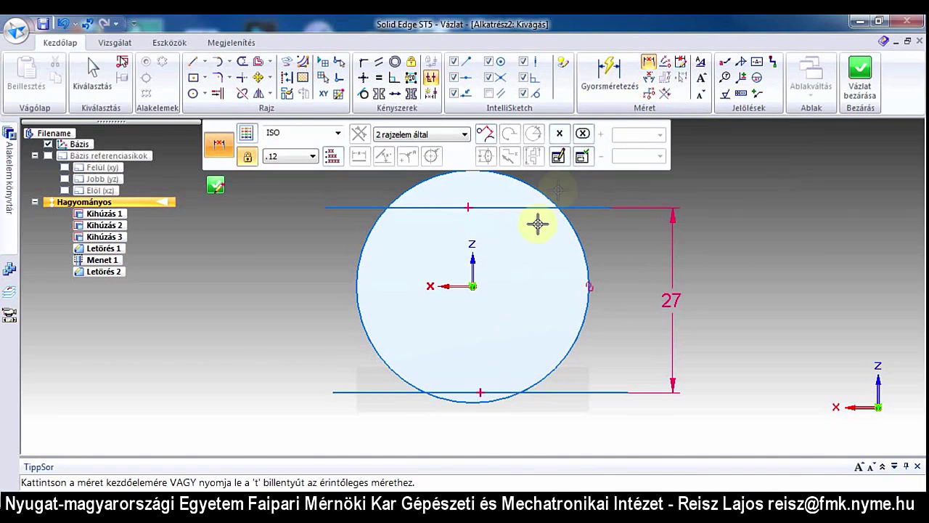
{"action": "left_click", "coordinate": [473, 287]}
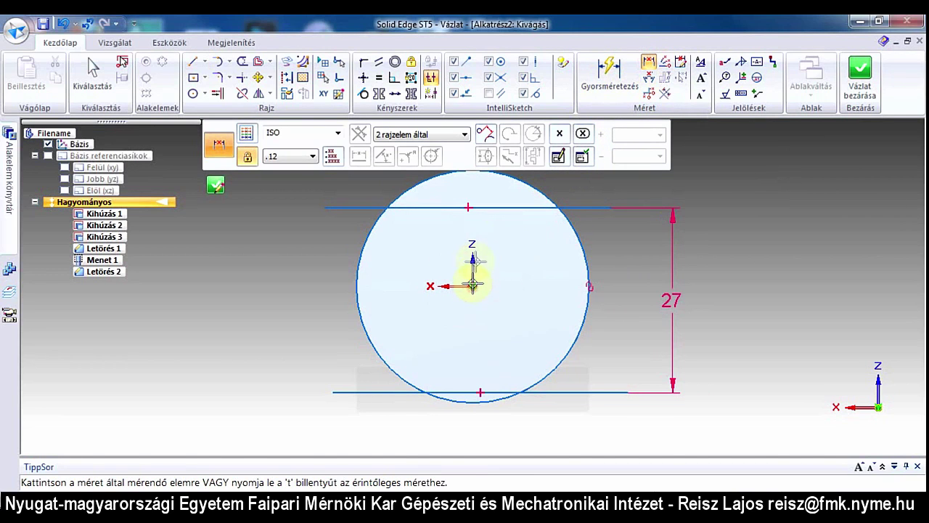
{"action": "left_click", "coordinate": [481, 208]}
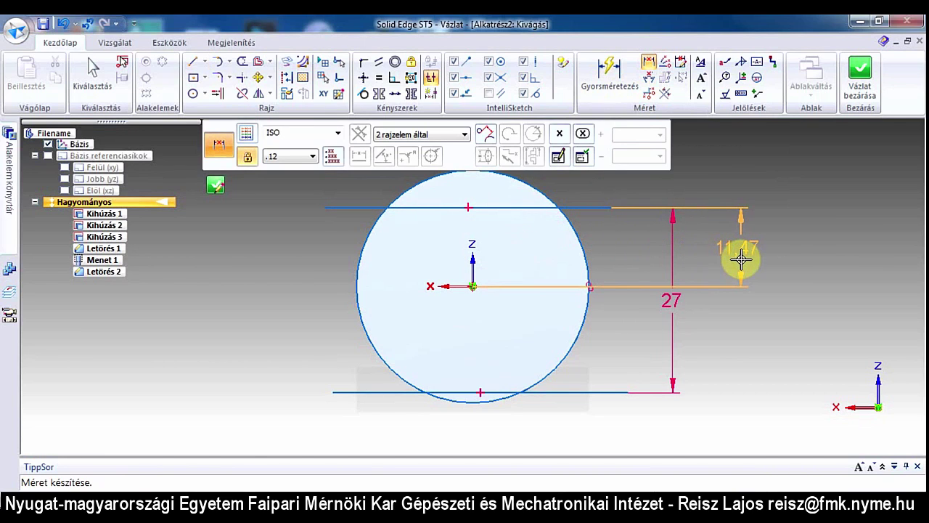
{"action": "left_click", "coordinate": [740, 260]}
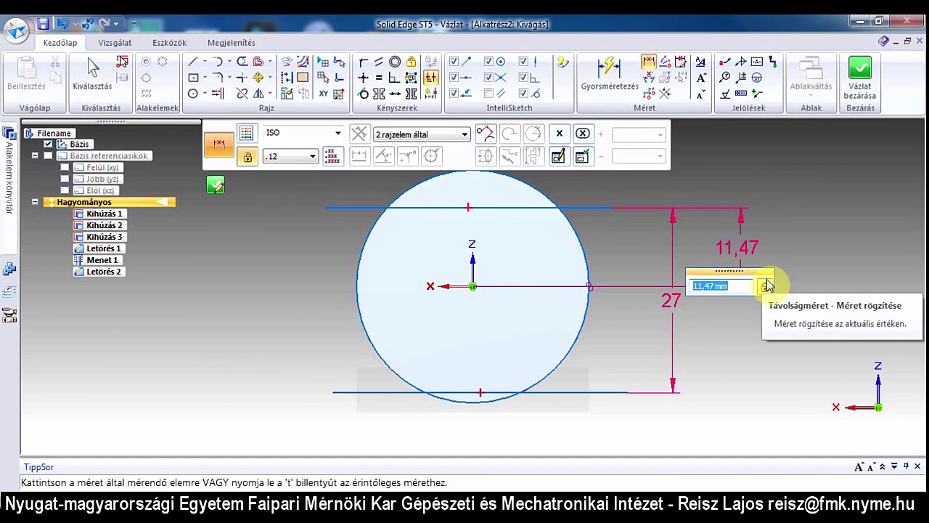
{"action": "left_click", "coordinate": [767, 285]}
{"action": "key", "text": "Escape"}
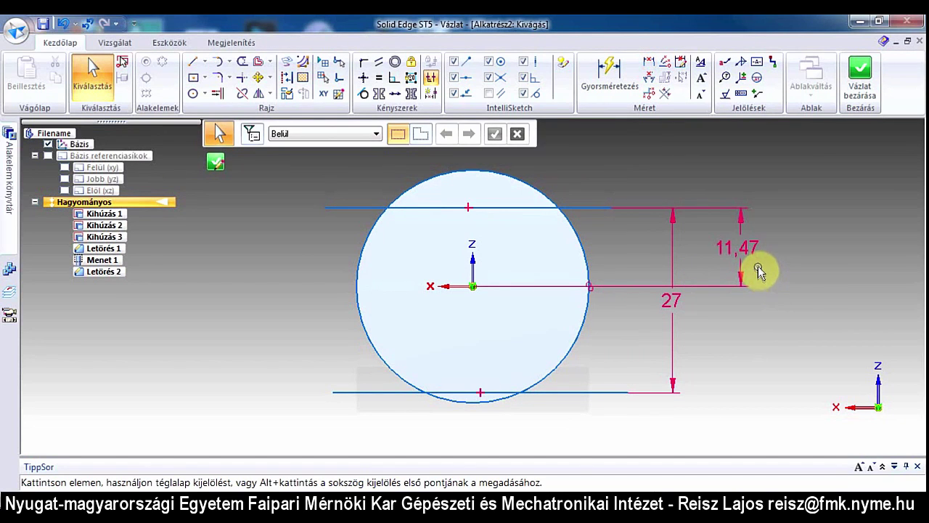
Step: Give the 11,47 dimension the formula V919/2, making it 13,5
{"action": "double_click", "coordinate": [750, 250]}
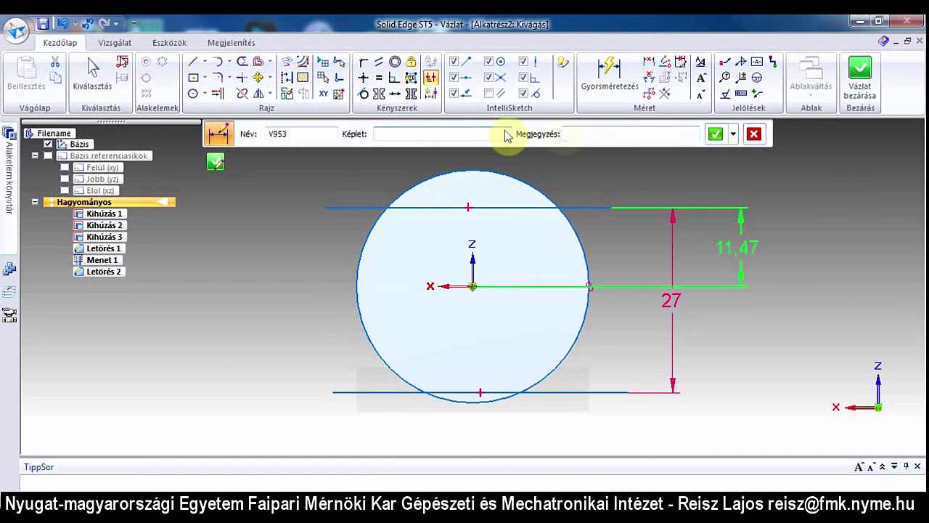
{"action": "double_click", "coordinate": [270, 135]}
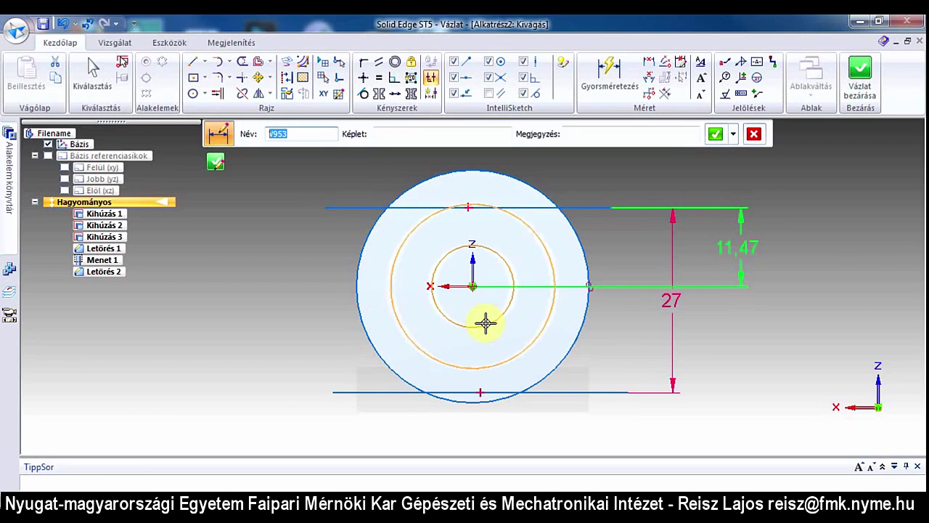
{"action": "left_click", "coordinate": [396, 137]}
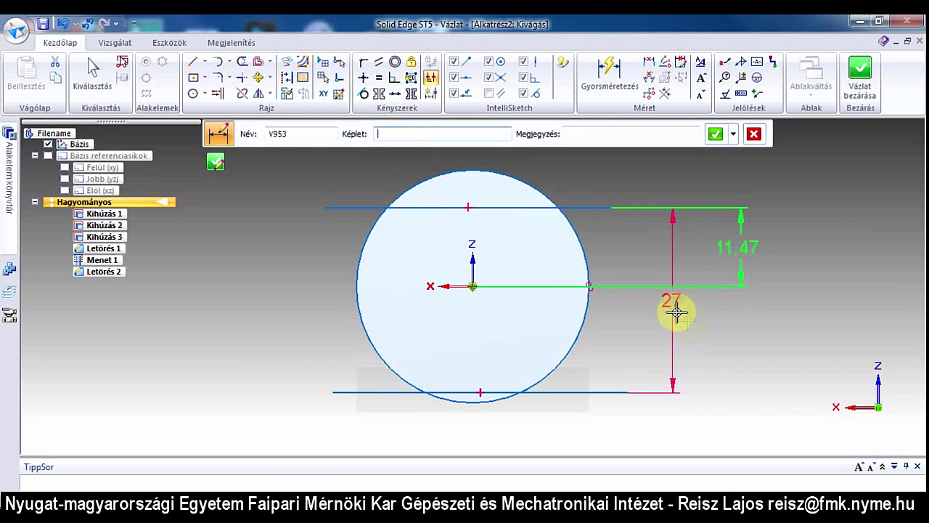
{"action": "left_click", "coordinate": [676, 311]}
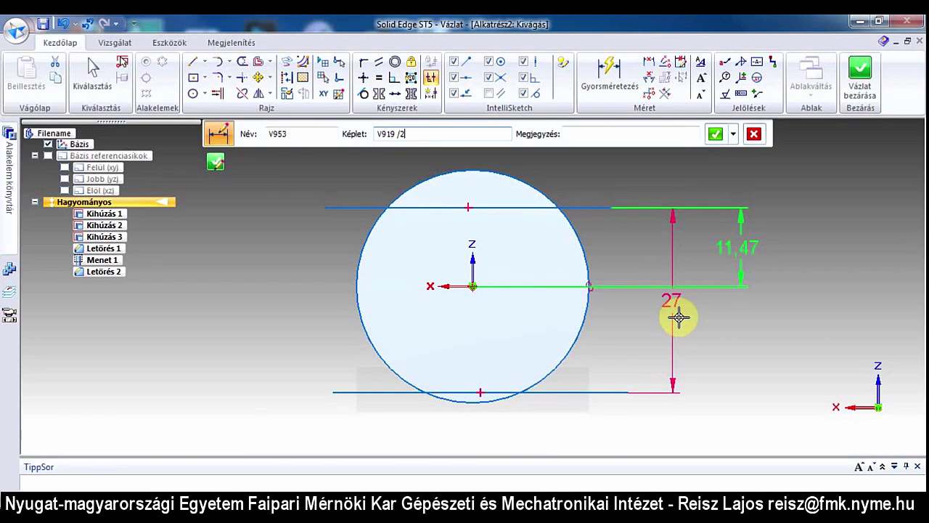
{"action": "key", "text": "Return"}
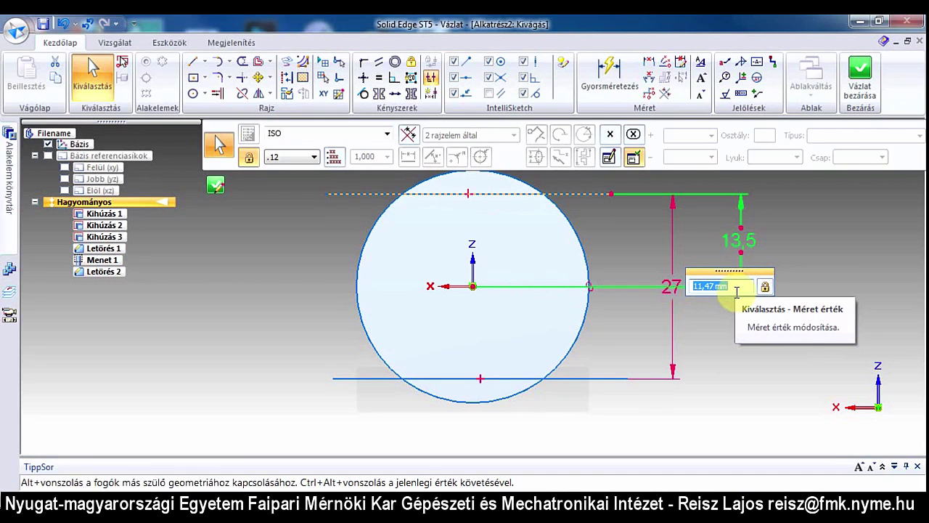
Step: Confirm the 13,5 offset so both lines sit 27 apart, symmetric about the centre
{"action": "left_click", "coordinate": [737, 294]}
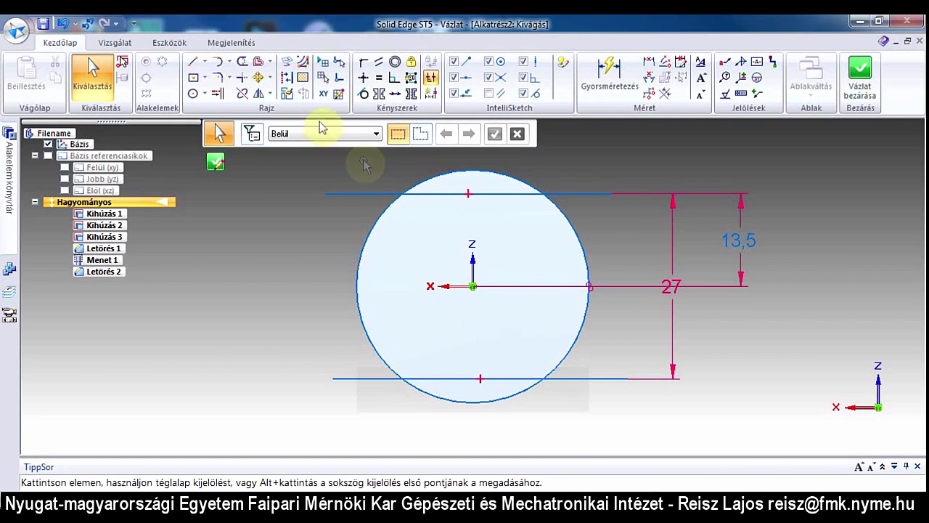
Step: Trim the top and bottom lines' overhangs outside the circle, leaving two chord-and-arc caps
{"action": "left_click", "coordinate": [244, 64]}
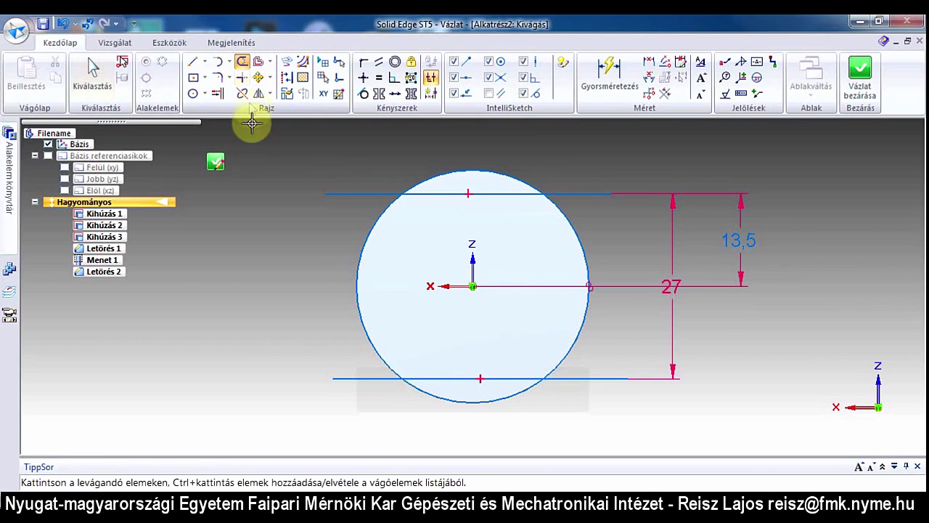
{"action": "left_click", "coordinate": [339, 193]}
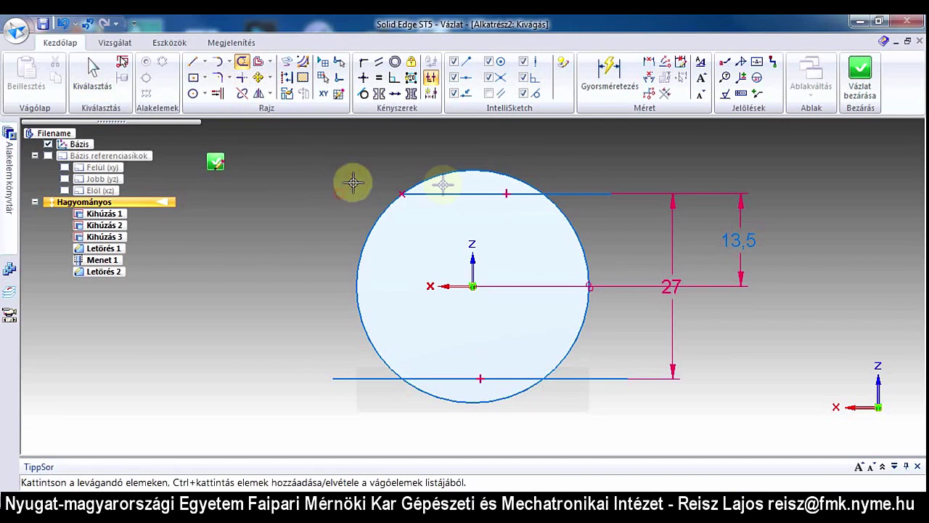
{"action": "left_click", "coordinate": [571, 193]}
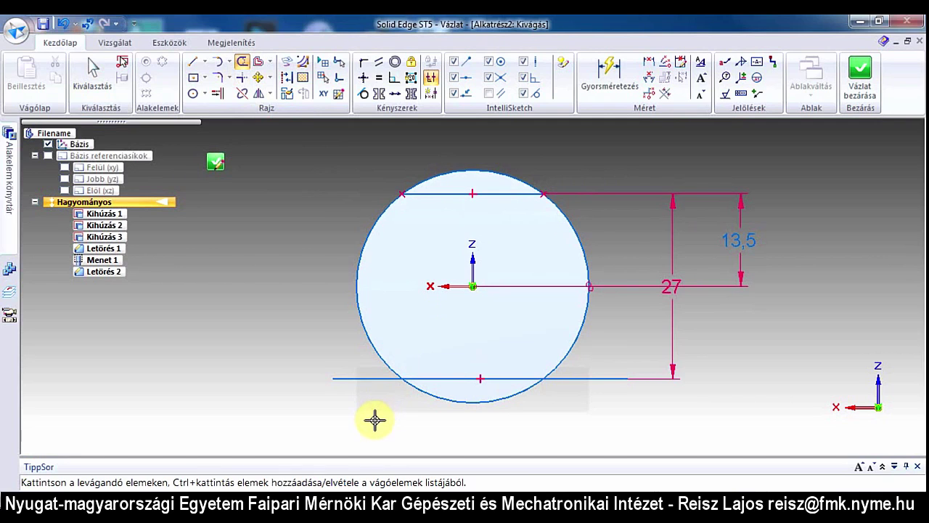
{"action": "mouse_move", "coordinate": [373, 419]}
{"action": "left_mouse_down"}
{"action": "mouse_move", "coordinate": [363, 357]}
{"action": "mouse_move", "coordinate": [384, 317]}
{"action": "mouse_move", "coordinate": [427, 313]}
{"action": "mouse_move", "coordinate": [552, 332]}
{"action": "mouse_move", "coordinate": [583, 361]}
{"action": "mouse_move", "coordinate": [585, 417]}
{"action": "left_mouse_up"}
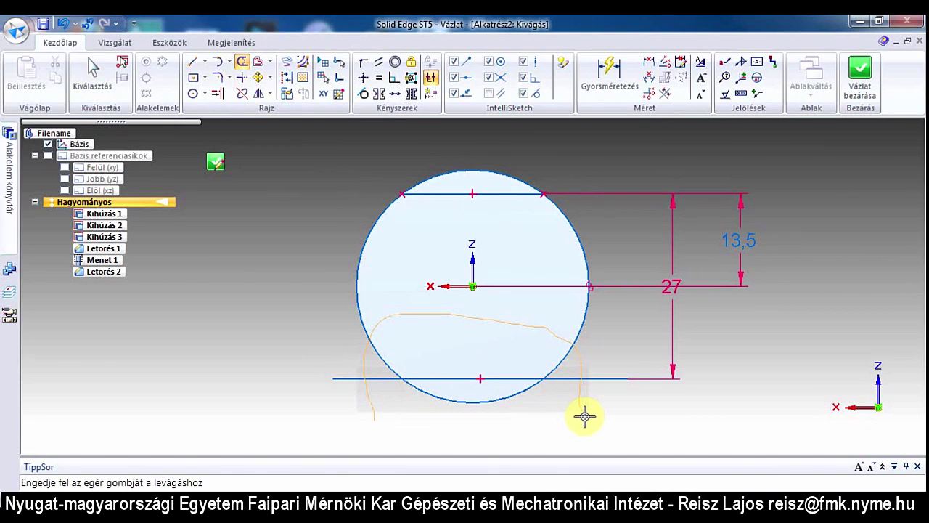
{"action": "left_click_drag", "start_coordinate": [584, 416], "coordinate": [585, 415]}
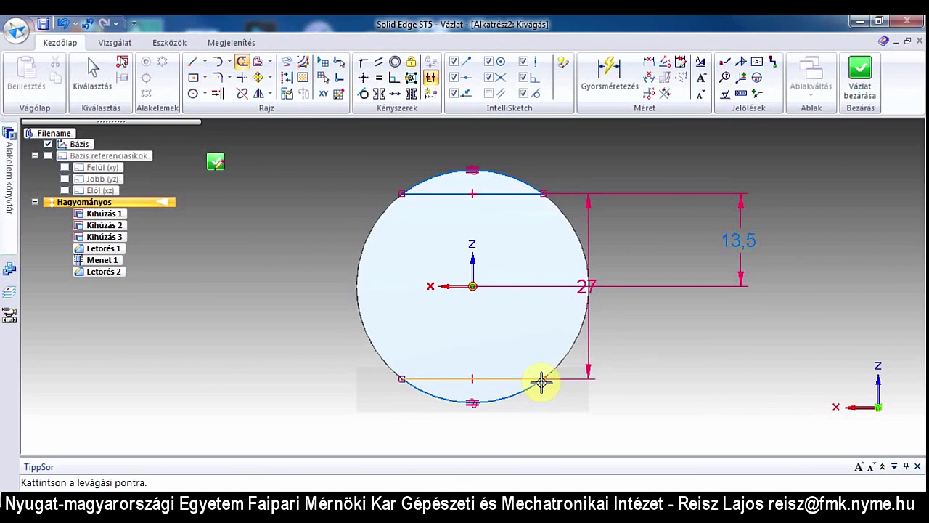
{"action": "left_click", "coordinate": [541, 382]}
Step: Close the sketch and cut the head flats through to the next face as Kivágás 1
{"action": "left_click", "coordinate": [863, 86]}
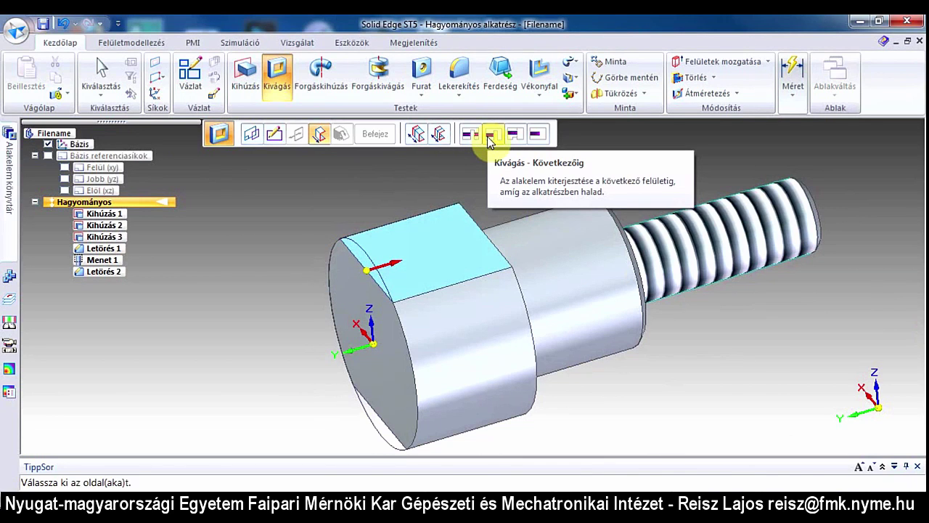
{"action": "left_click", "coordinate": [492, 137]}
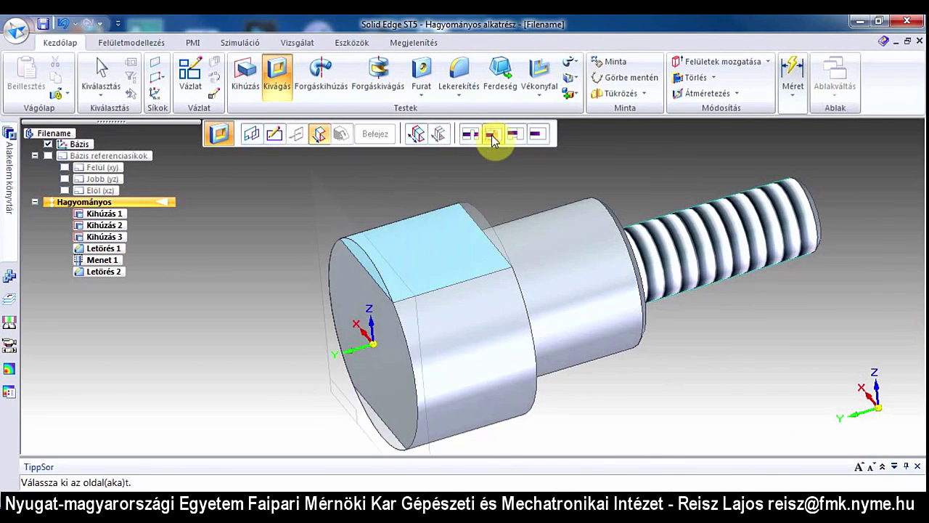
{"action": "left_click", "coordinate": [498, 203]}
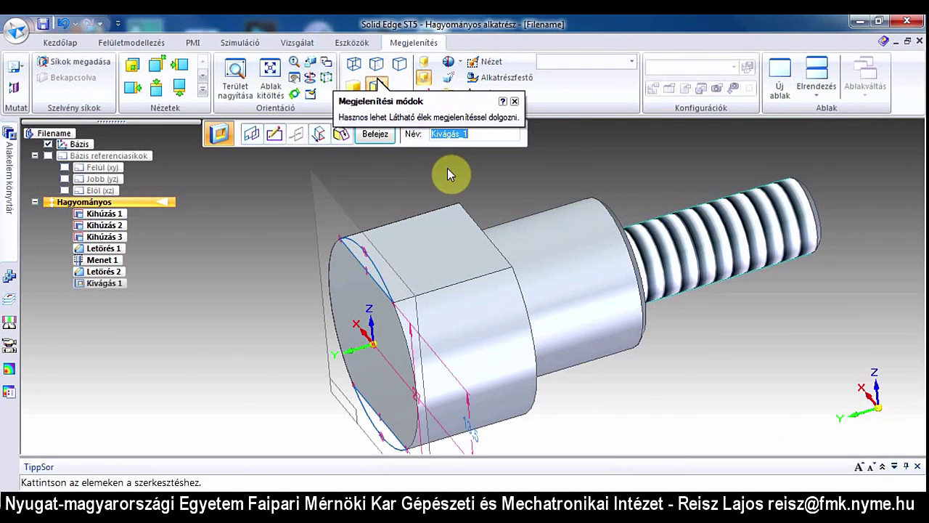
{"action": "left_click", "coordinate": [376, 136]}
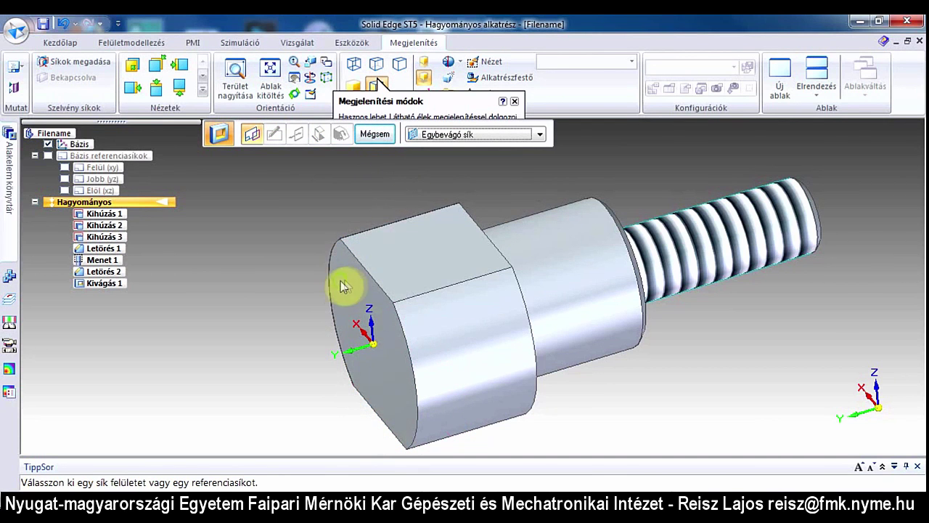
Step: Cancel the newly started cut from the Kezdőlap tab and return to selection
{"action": "mouse_move", "coordinate": [344, 286]}
{"action": "middle_mouse_down"}
{"action": "mouse_move", "coordinate": [363, 218]}
{"action": "mouse_move", "coordinate": [461, 193]}
{"action": "mouse_move", "coordinate": [442, 172]}
{"action": "mouse_move", "coordinate": [359, 196]}
{"action": "mouse_move", "coordinate": [326, 269]}
{"action": "middle_mouse_up"}
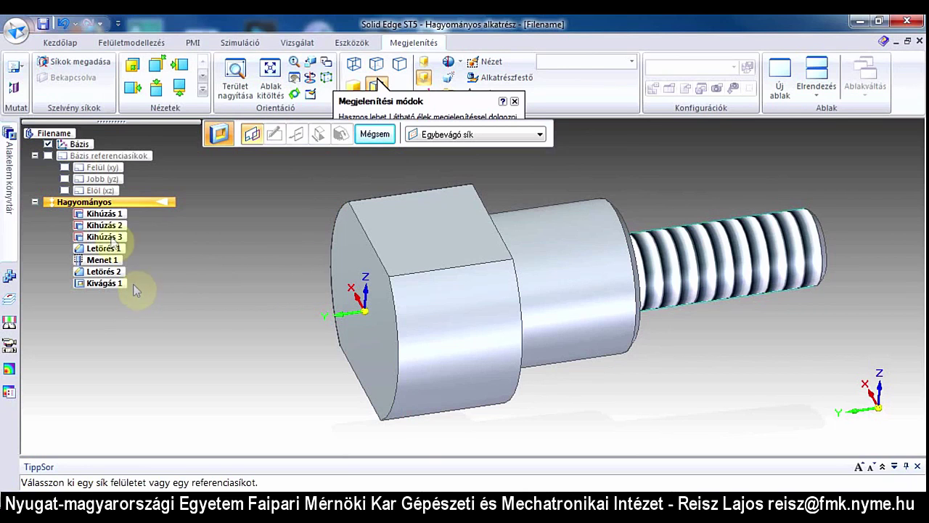
{"action": "left_click", "coordinate": [63, 42]}
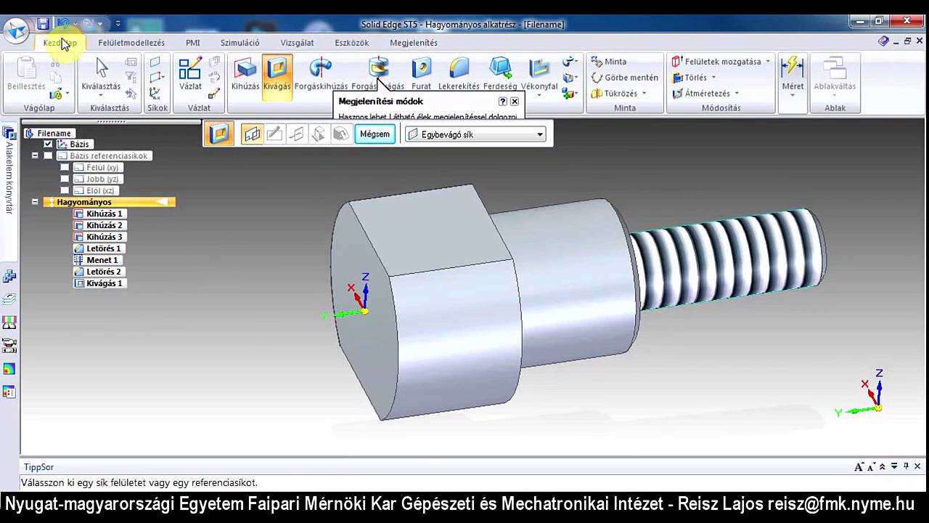
{"action": "left_click", "coordinate": [102, 76]}
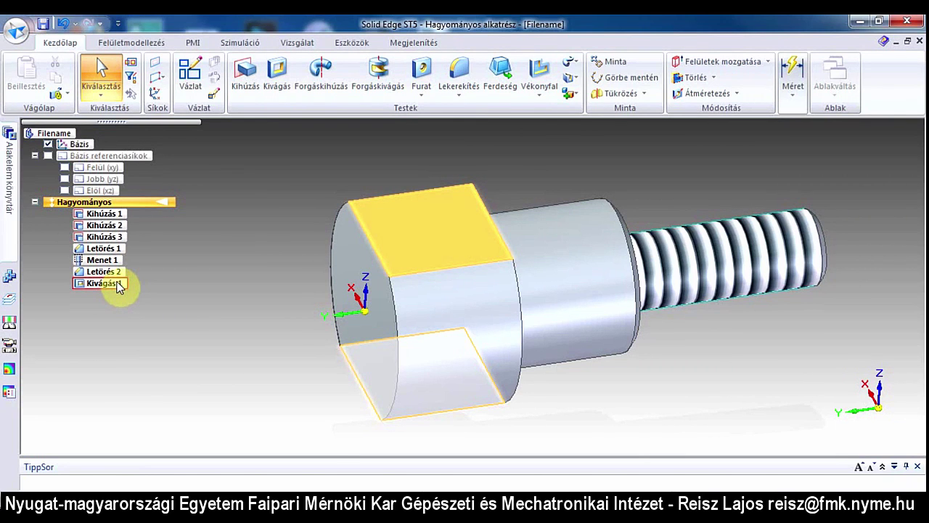
Step: Select Kivágás 1 and edit its feature definition
{"action": "left_click", "coordinate": [120, 286]}
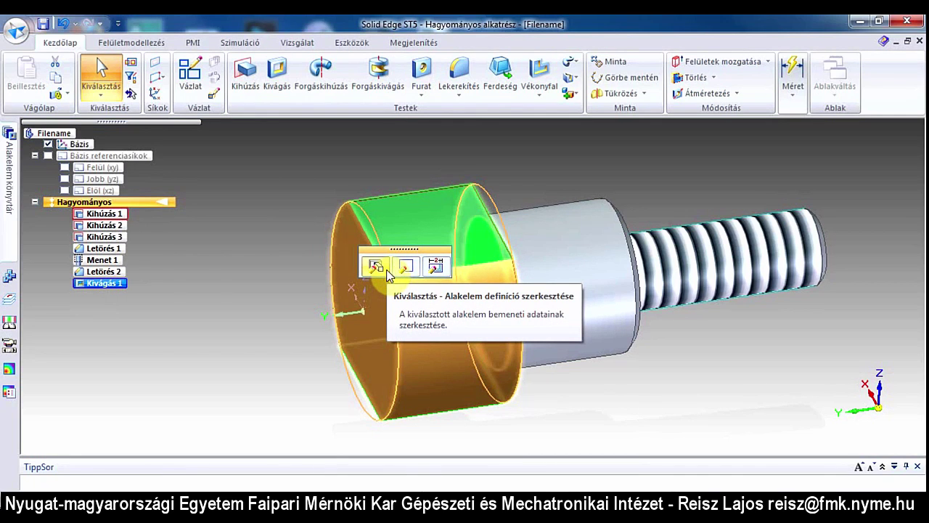
{"action": "left_click", "coordinate": [388, 273]}
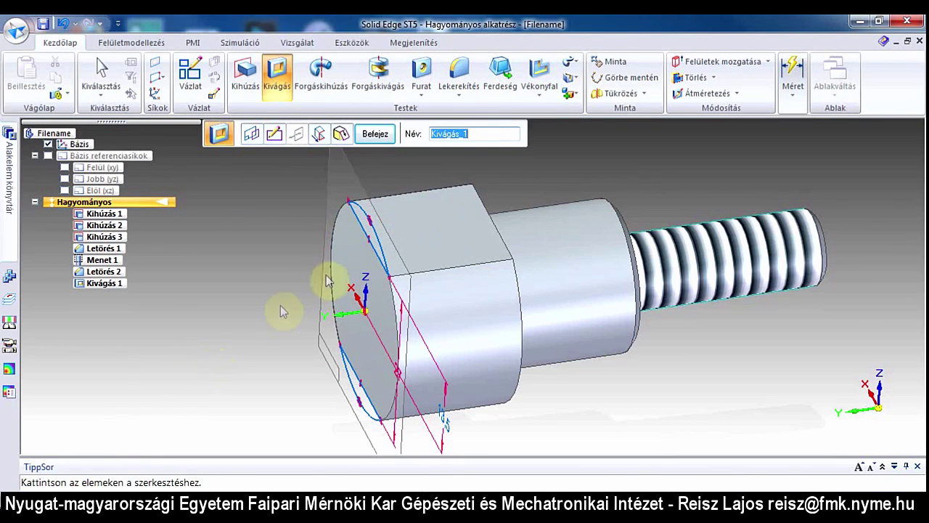
Step: Change Kivágás 1's extent to a fixed 10 mm depth cutting into the head
{"action": "left_click", "coordinate": [346, 200]}
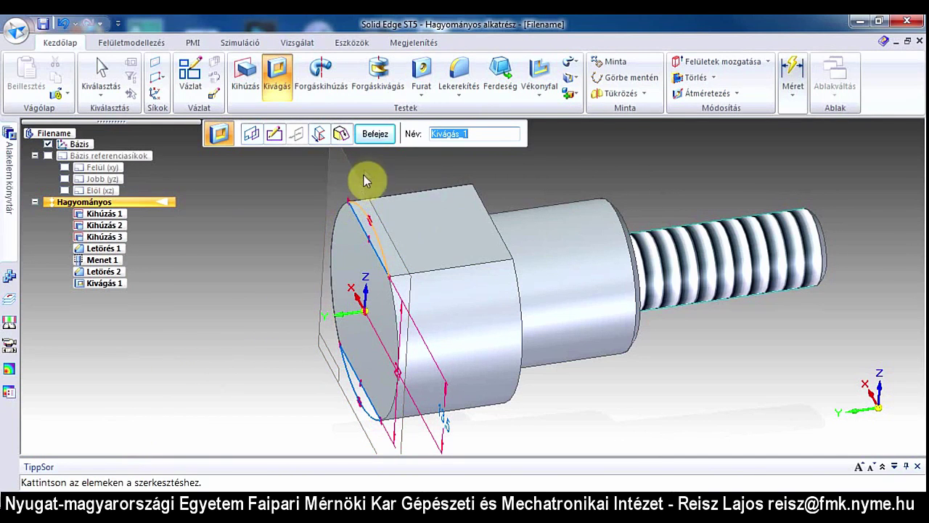
{"action": "left_click", "coordinate": [320, 138]}
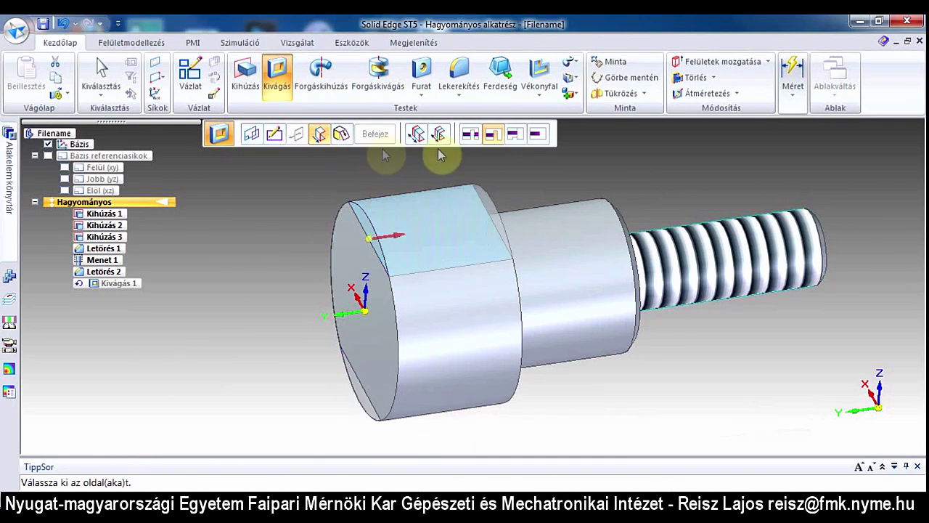
{"action": "left_click", "coordinate": [537, 135]}
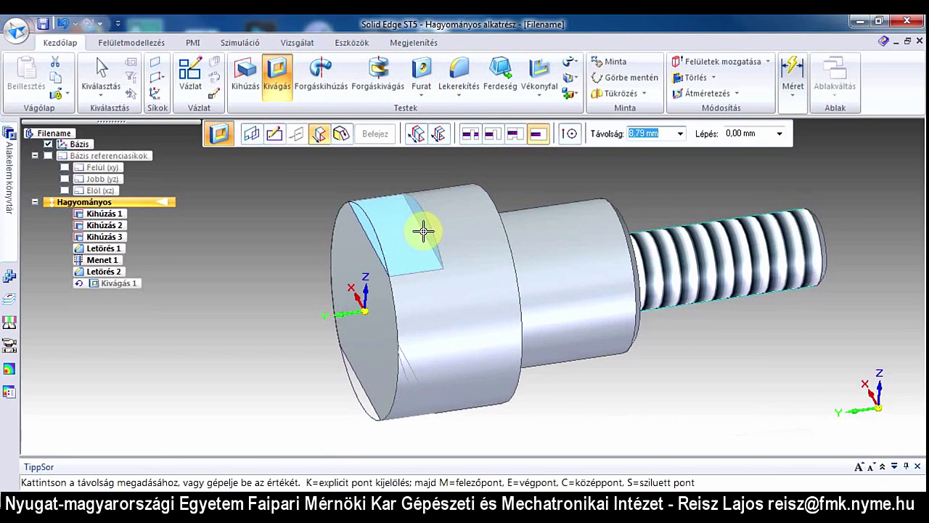
{"action": "type", "text": "10"}
{"action": "key", "text": "Return"}
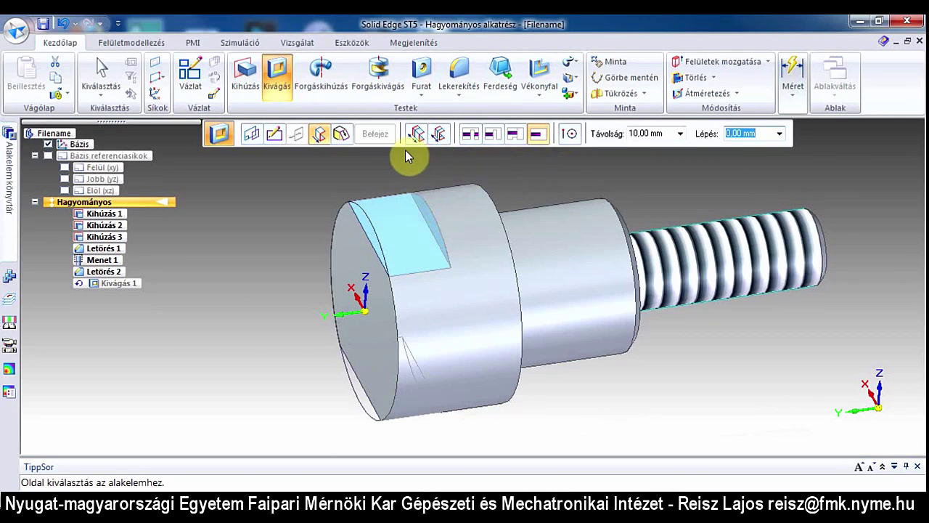
{"action": "left_click", "coordinate": [489, 186]}
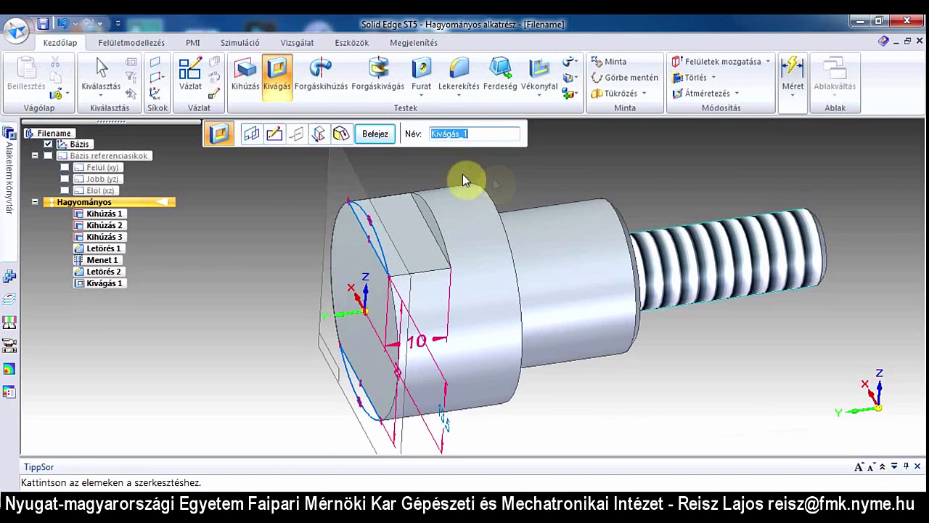
{"action": "left_click", "coordinate": [374, 137]}
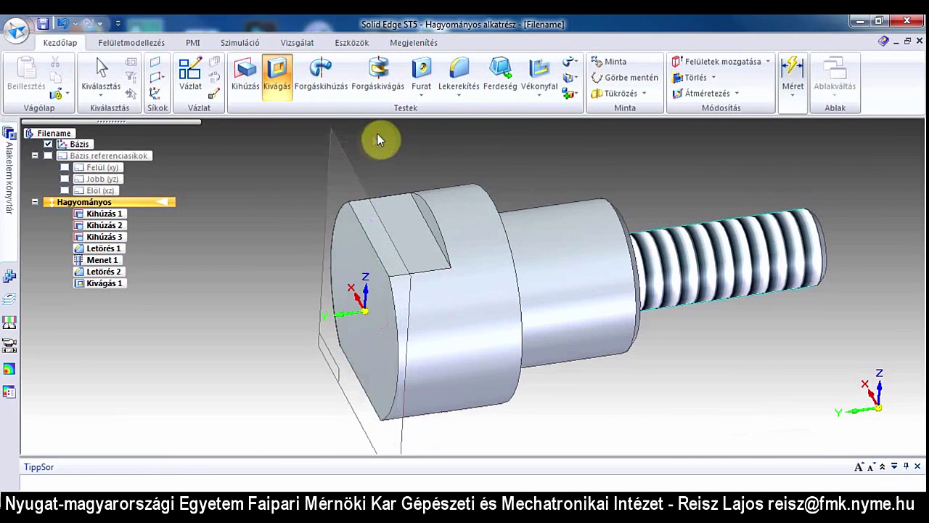
{"action": "left_click", "coordinate": [243, 232]}
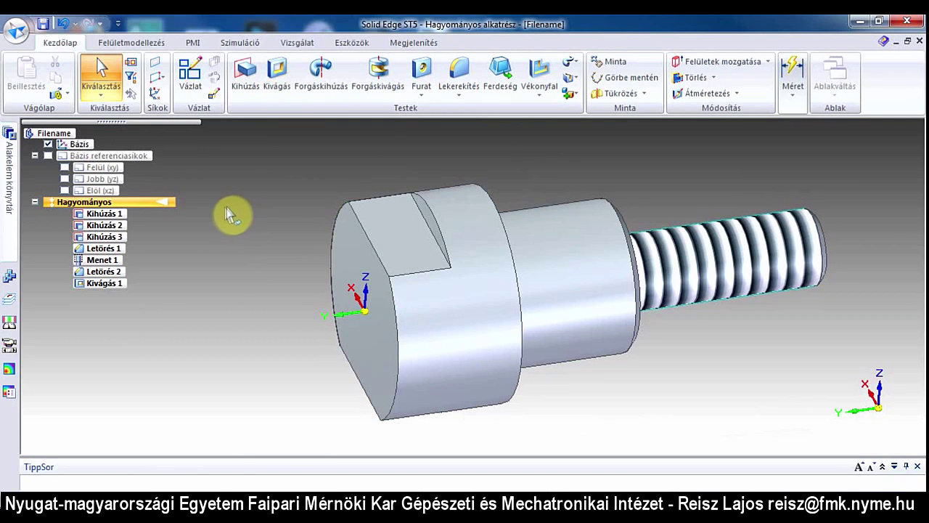
{"action": "mouse_move", "coordinate": [240, 298]}
{"action": "middle_mouse_down"}
{"action": "mouse_move", "coordinate": [546, 191]}
{"action": "mouse_move", "coordinate": [635, 178]}
{"action": "mouse_move", "coordinate": [453, 209]}
{"action": "mouse_move", "coordinate": [349, 214]}
{"action": "mouse_move", "coordinate": [228, 243]}
{"action": "mouse_move", "coordinate": [197, 281]}
{"action": "mouse_move", "coordinate": [191, 308]}
{"action": "middle_mouse_up"}
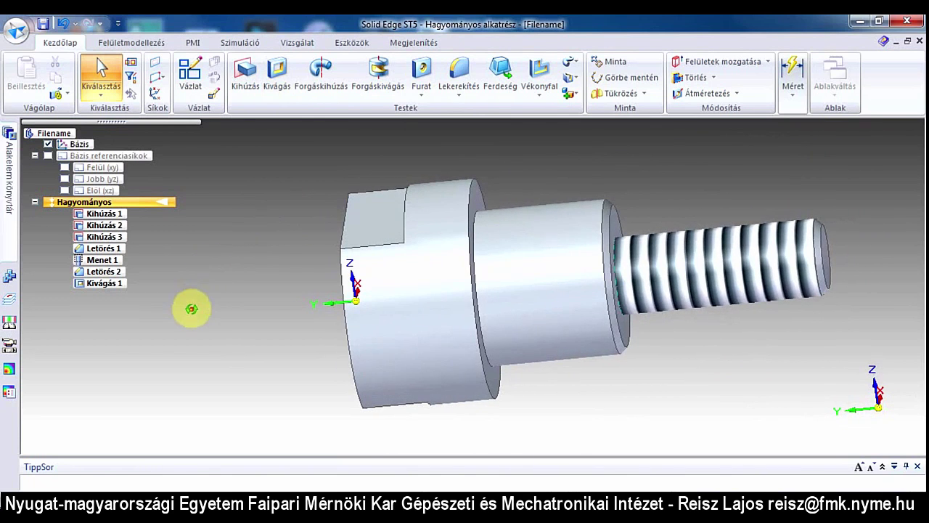